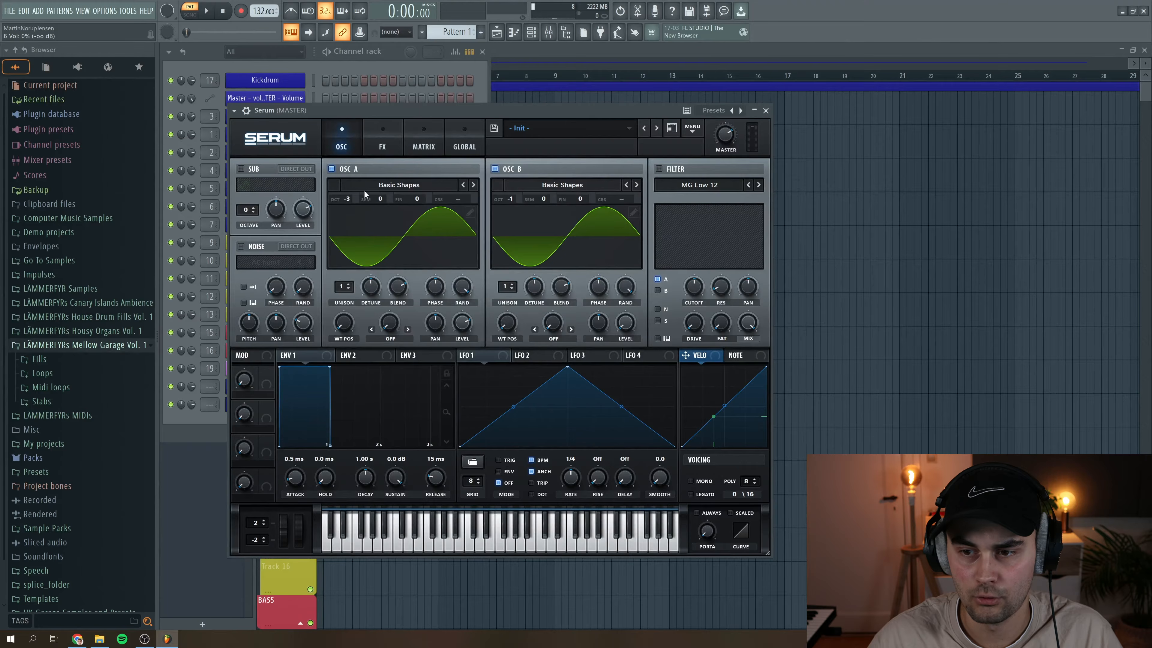
- Set oscillator A's warp mode to FM (from B)
left_click(390, 339)
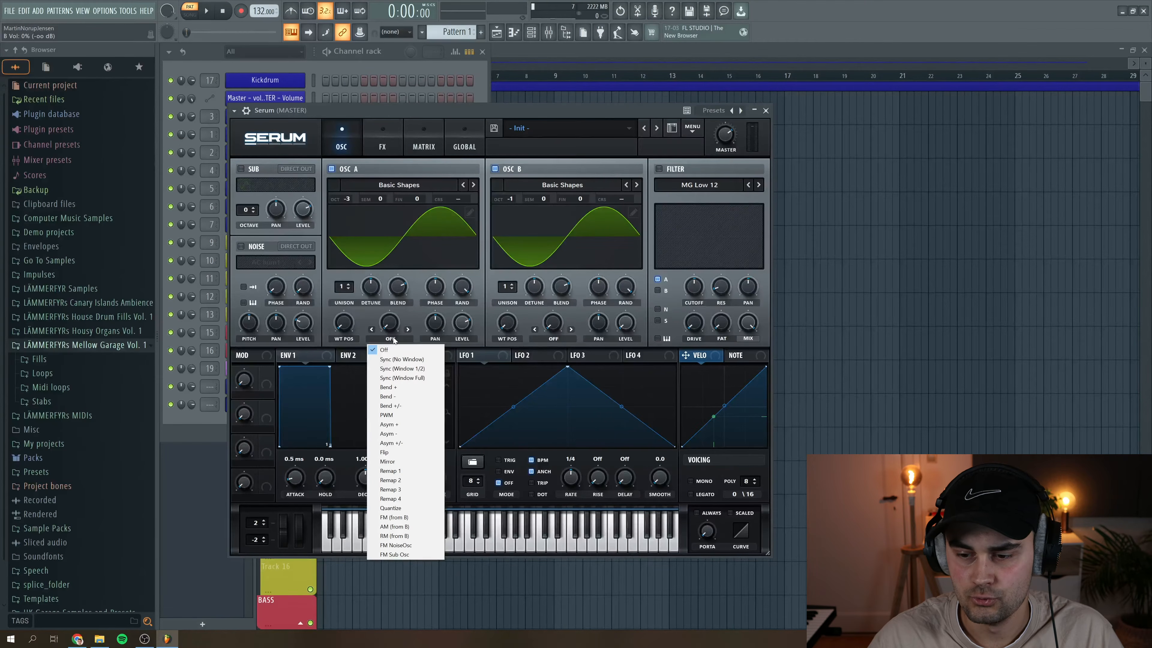
left_click(406, 518)
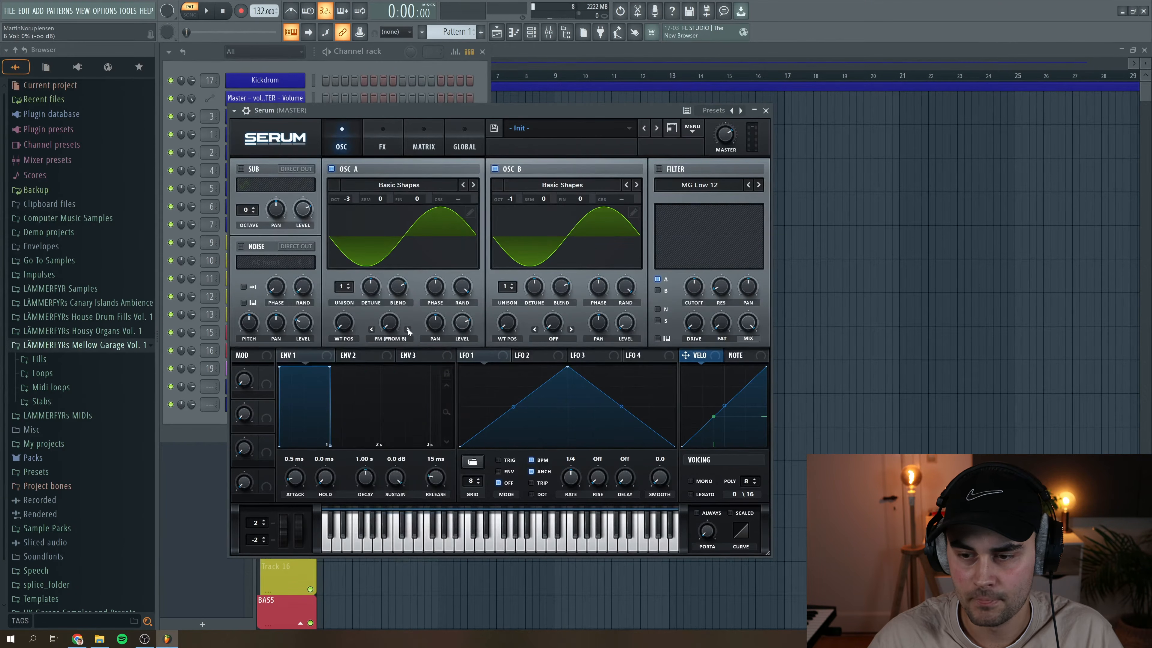
- Enable the filter as MG Low 24 on both oscillators, lower its cutoff and set its drive to 9%
left_click(660, 170)
left_click(757, 186)
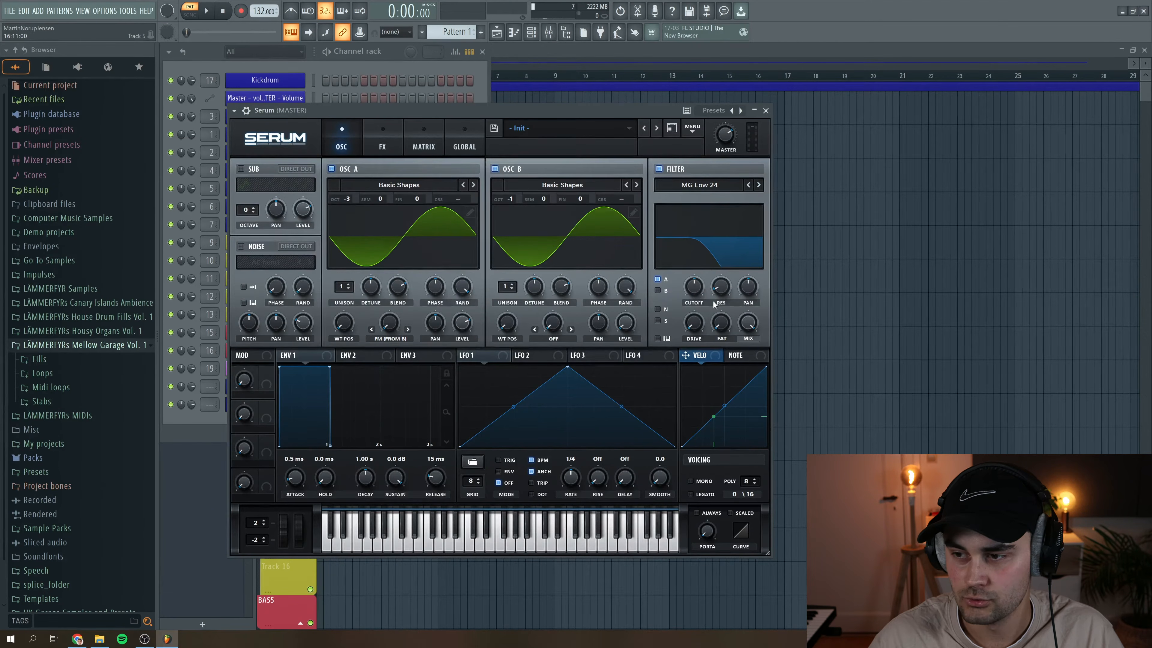
scroll(697, 299, "down", 3)
scroll(697, 298, "down", 1)
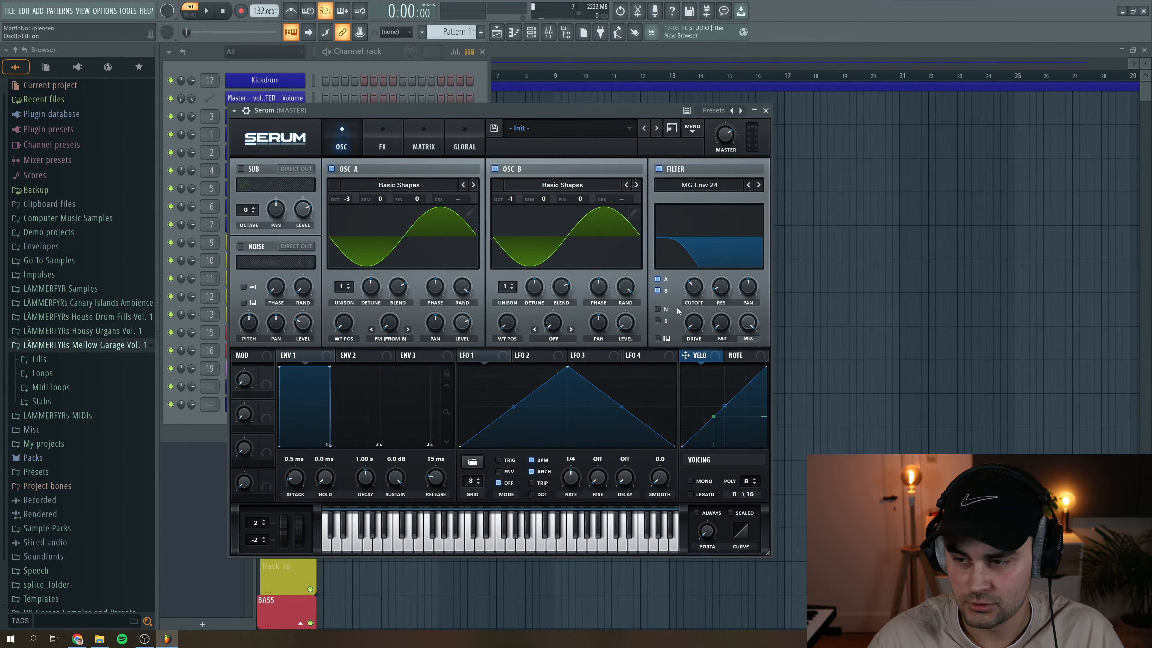
left_click(697, 328)
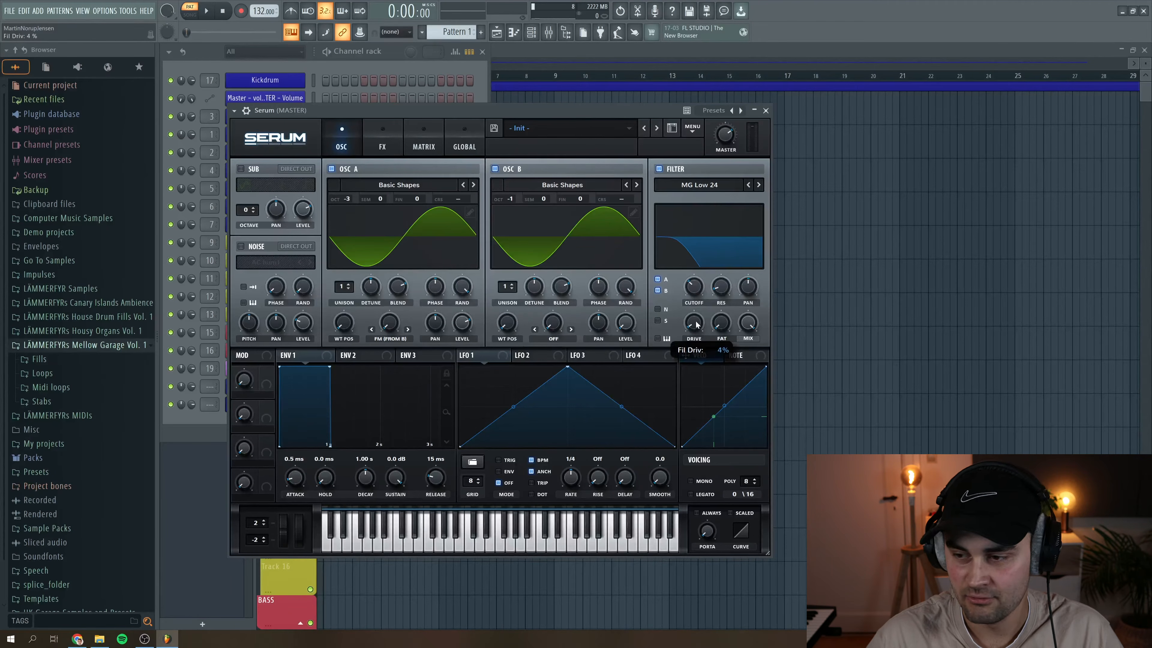
left_click_drag(695, 319, 695, 317)
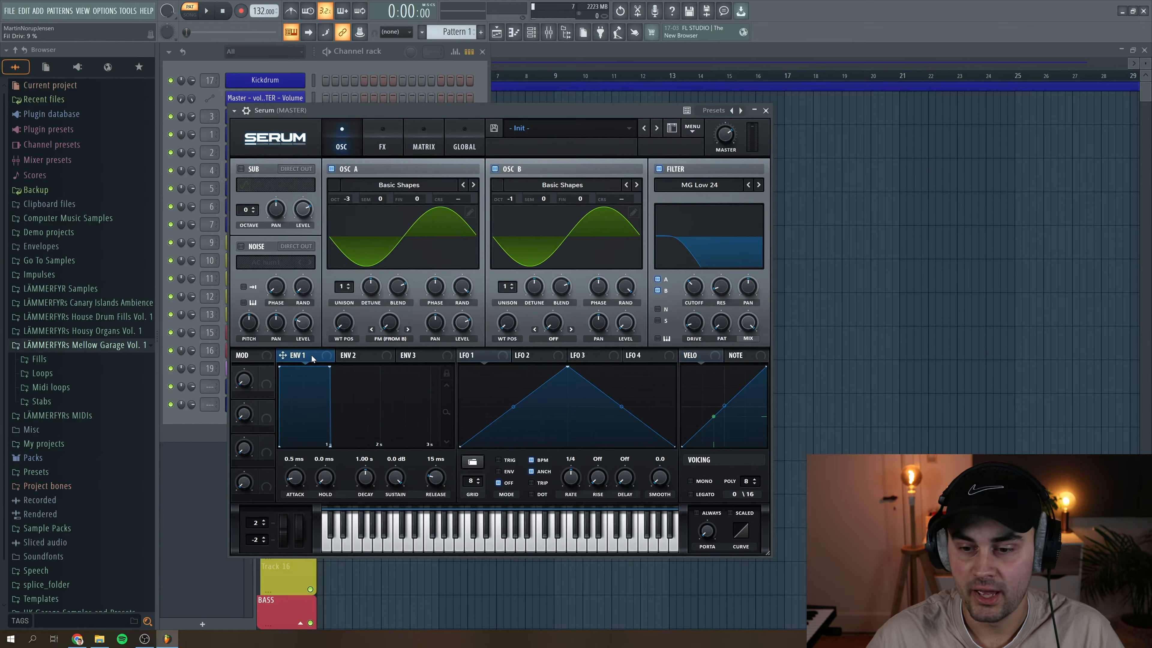
- Shape Env 1 with a 2.51 s decay, sustain fully down at -oo dB and a 259 ms release
left_click_drag(400, 482, 420, 589)
scroll(366, 483, "up", 10)
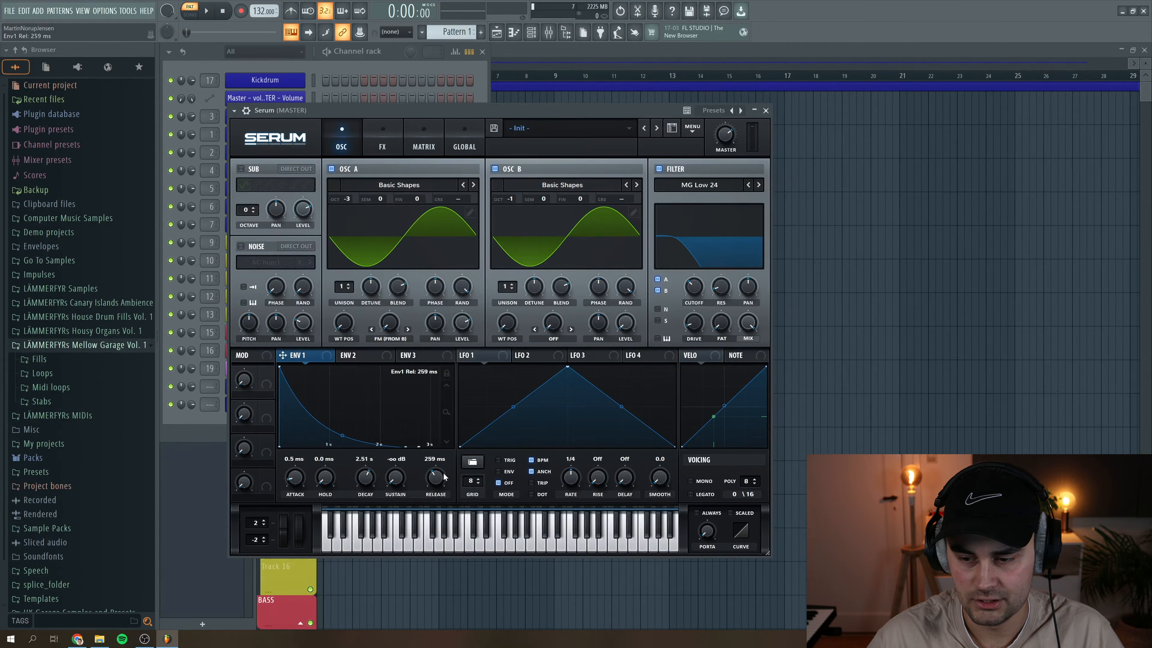
- Shape Env 2 with a 2.60 s decay, 5.70% sustain and a 307 ms release
left_click(364, 354)
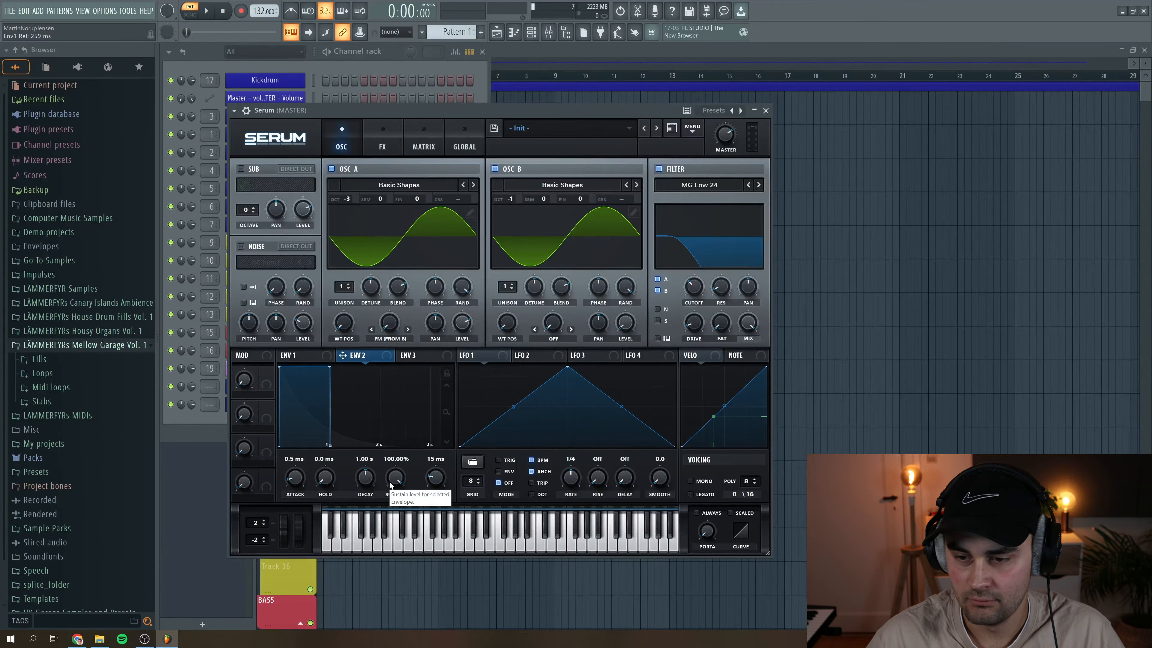
left_click_drag(398, 480, 405, 550)
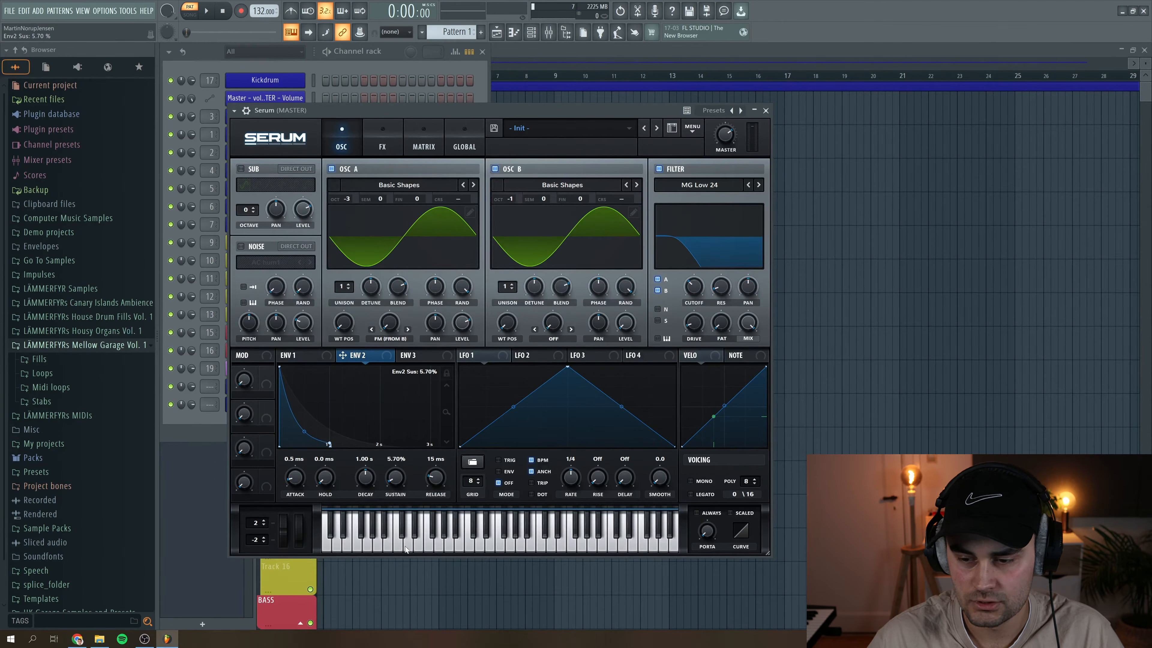
left_click_drag(367, 484, 369, 480)
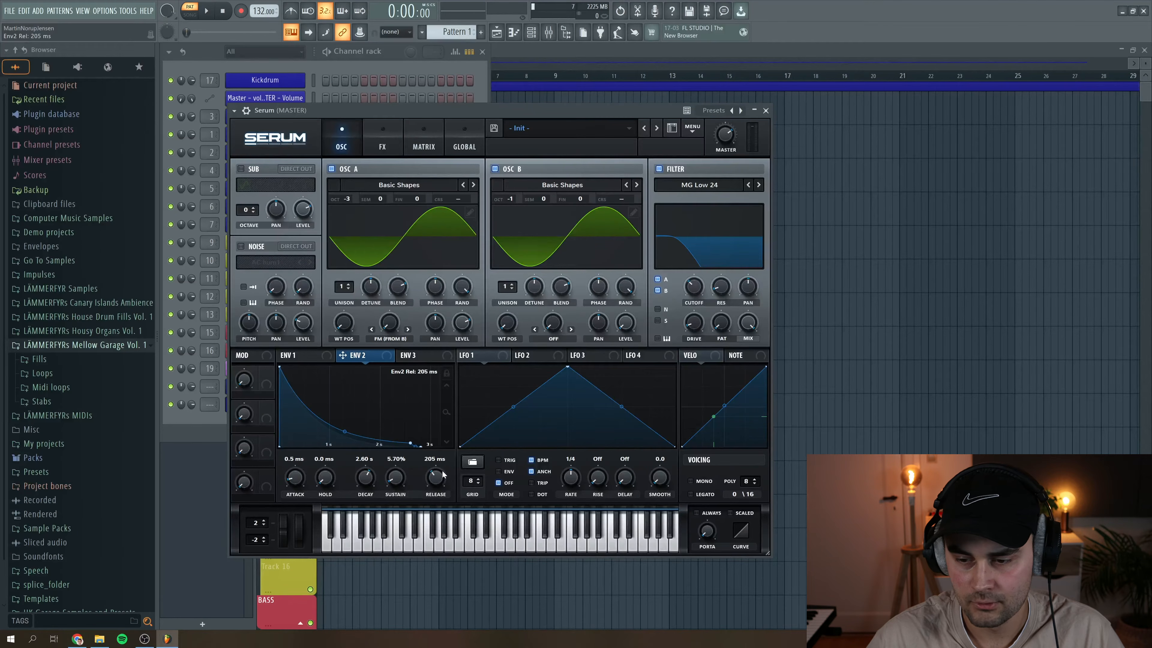
left_click_drag(443, 474, 444, 470)
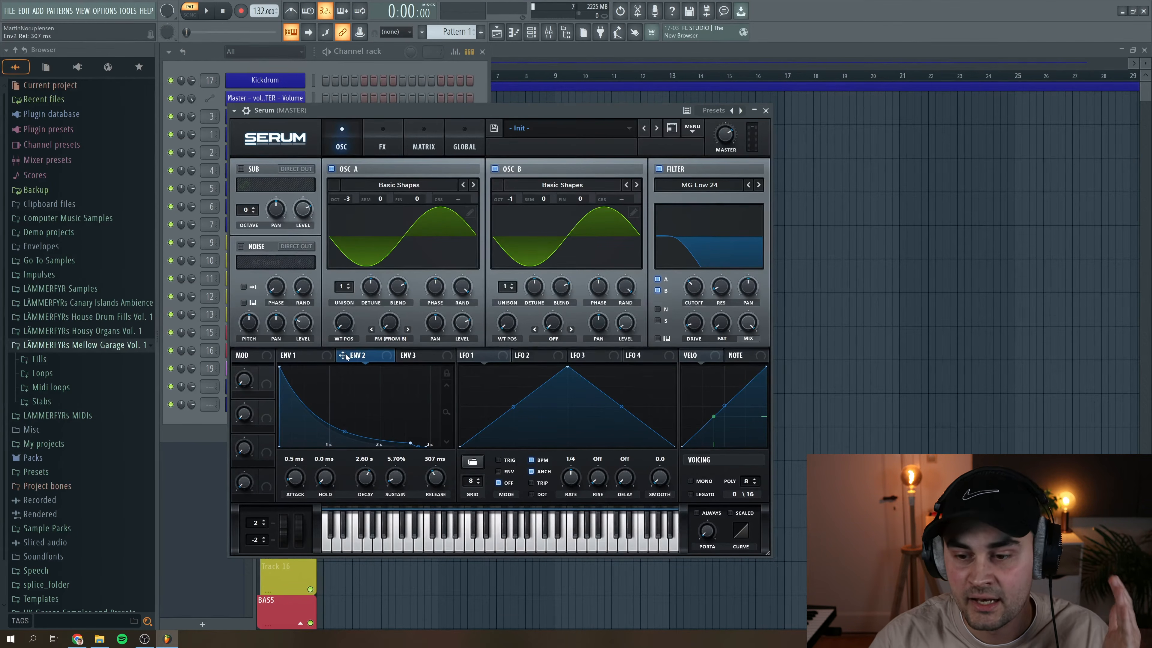
- Assign Env 2 to oscillator A's FM warp amount, with the warp at 15%, and audition the sound
left_click_drag(344, 355, 380, 313)
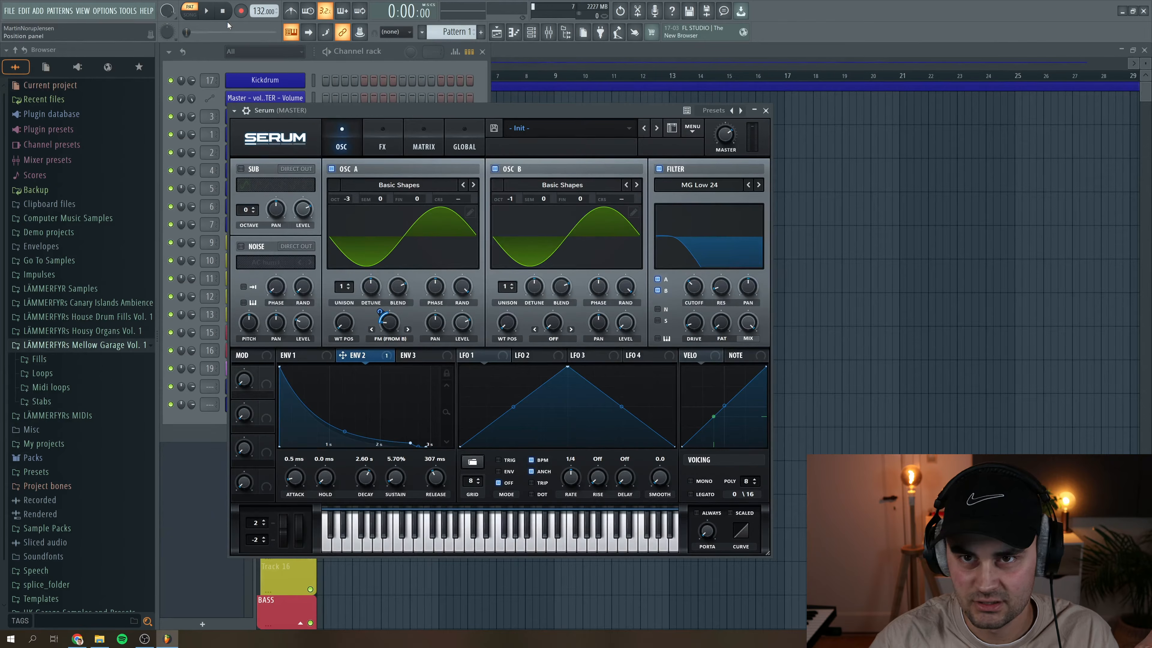
left_click(207, 11)
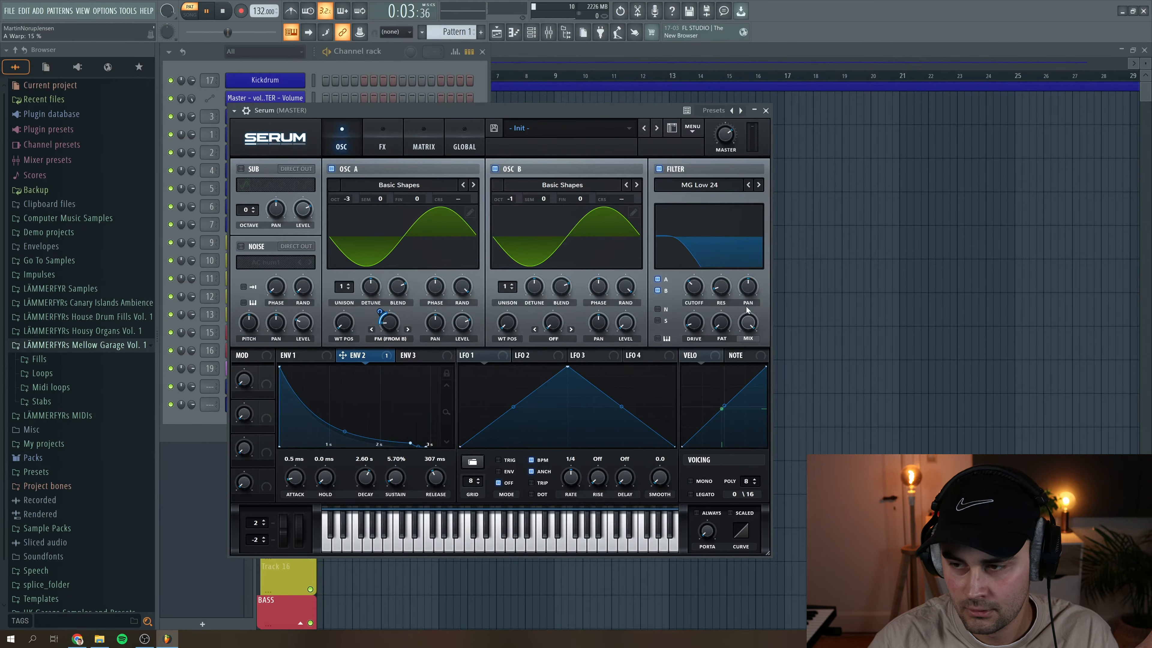
key("space")
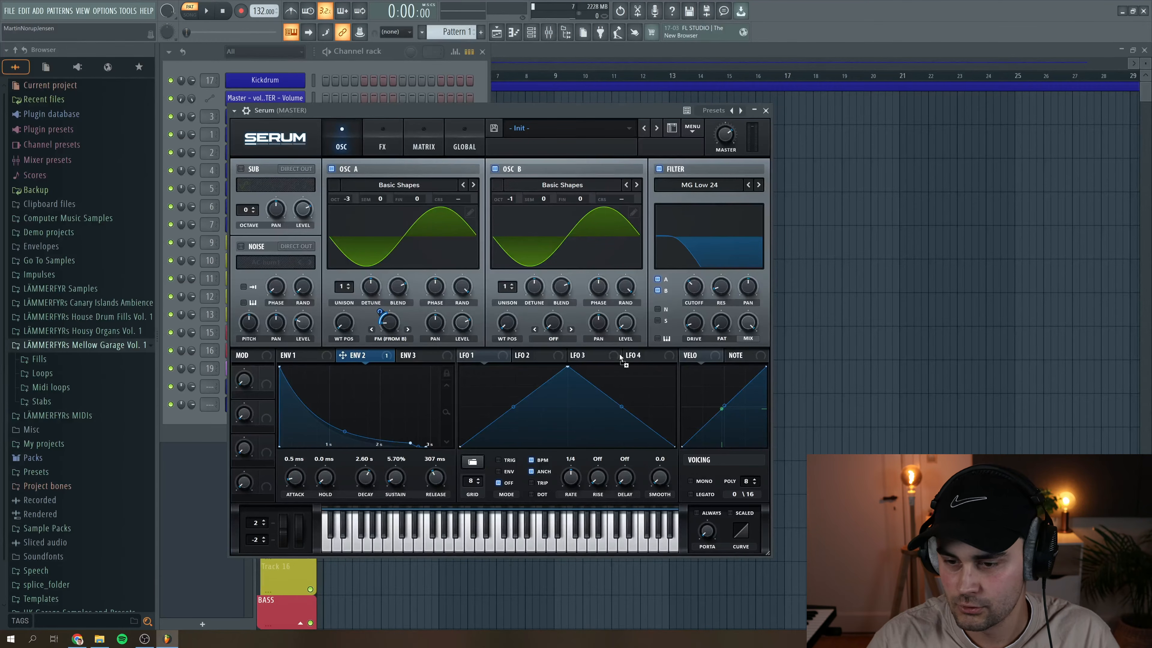
- Assign Env 2 to the filter cutoff and tune the cutoff to about 51 Hz during playback
mouse_move(684, 274)
left_mouse_down()
mouse_move(698, 298)
mouse_move(685, 274)
left_mouse_up()
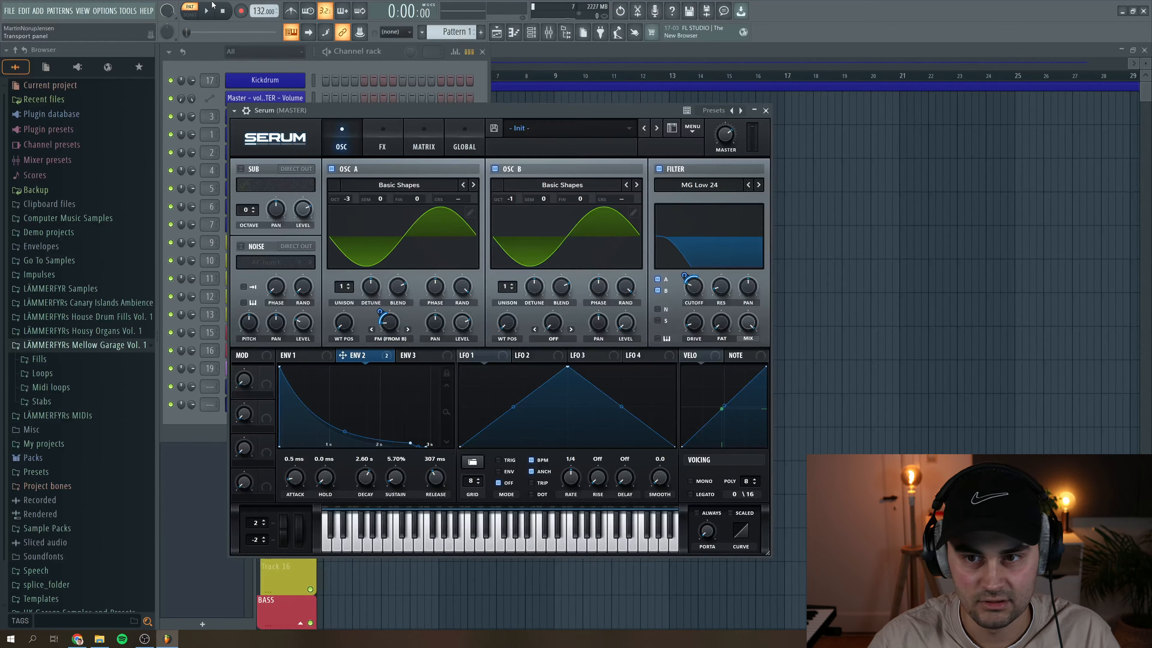
left_click(209, 11)
mouse_move(697, 291)
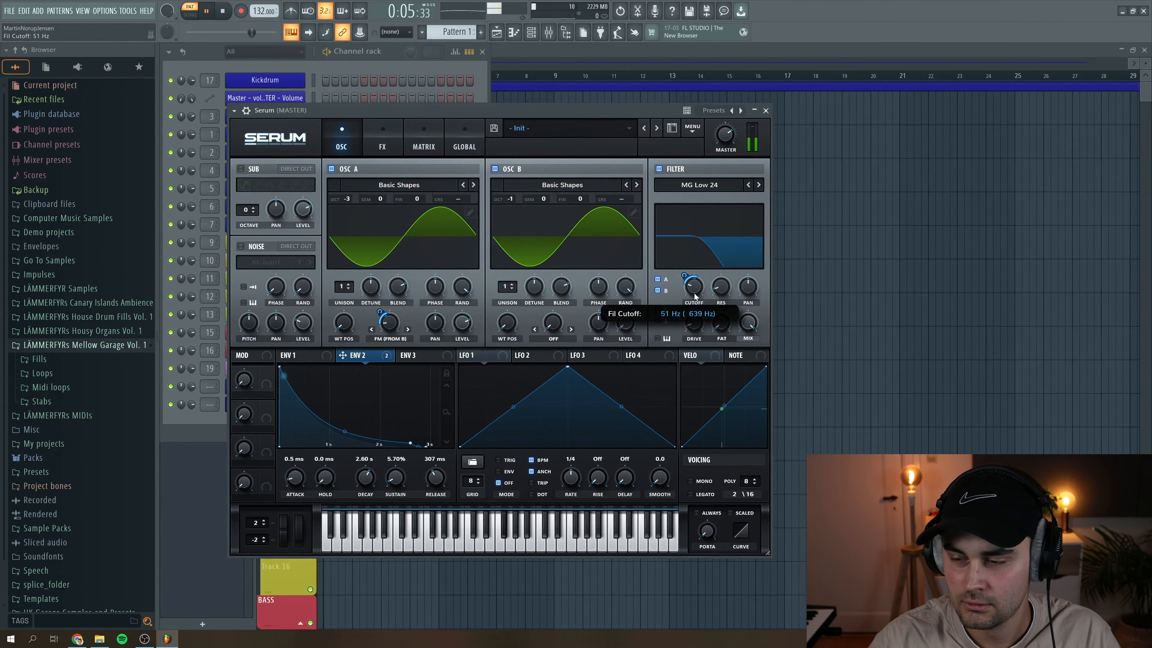
left_click(225, 12)
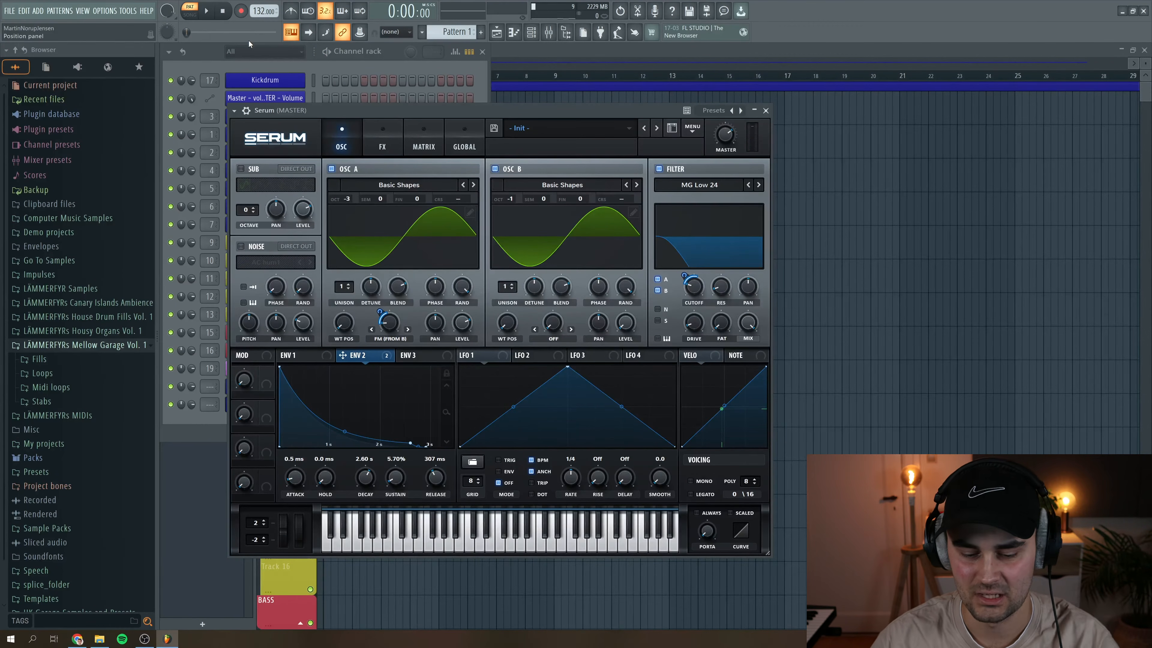
- Fine-tune the depth of Env 2 on oscillator A's warp during playback and set the warp to 20%
right_click(393, 323)
left_click(393, 322)
scroll(393, 323, "up", 2)
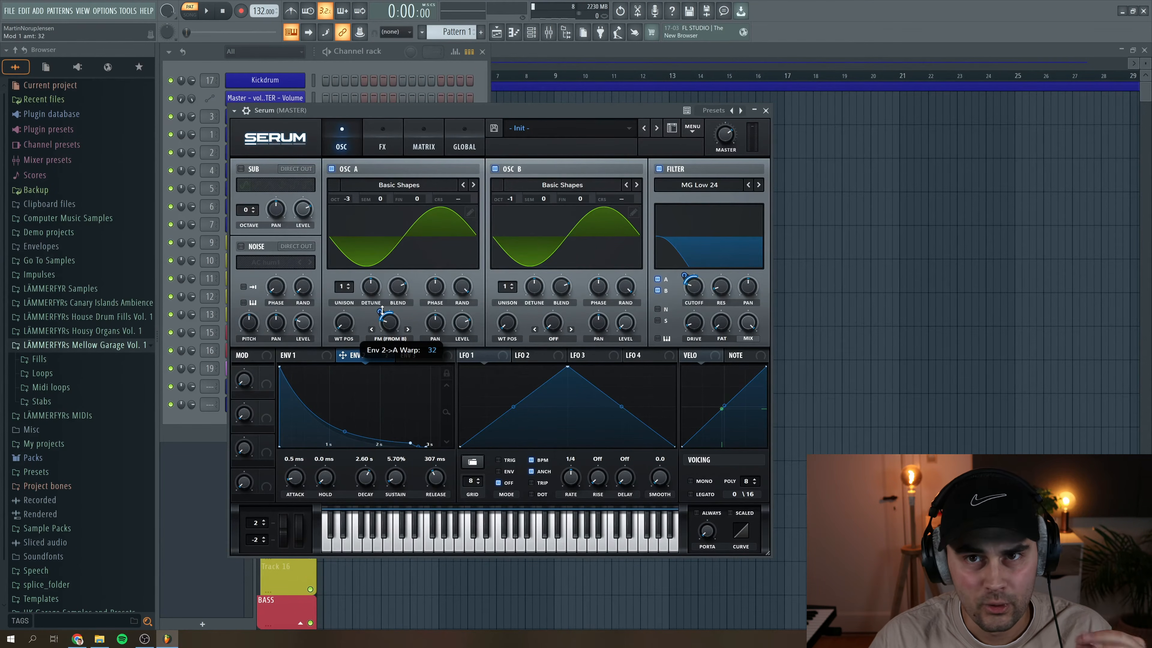
key("space")
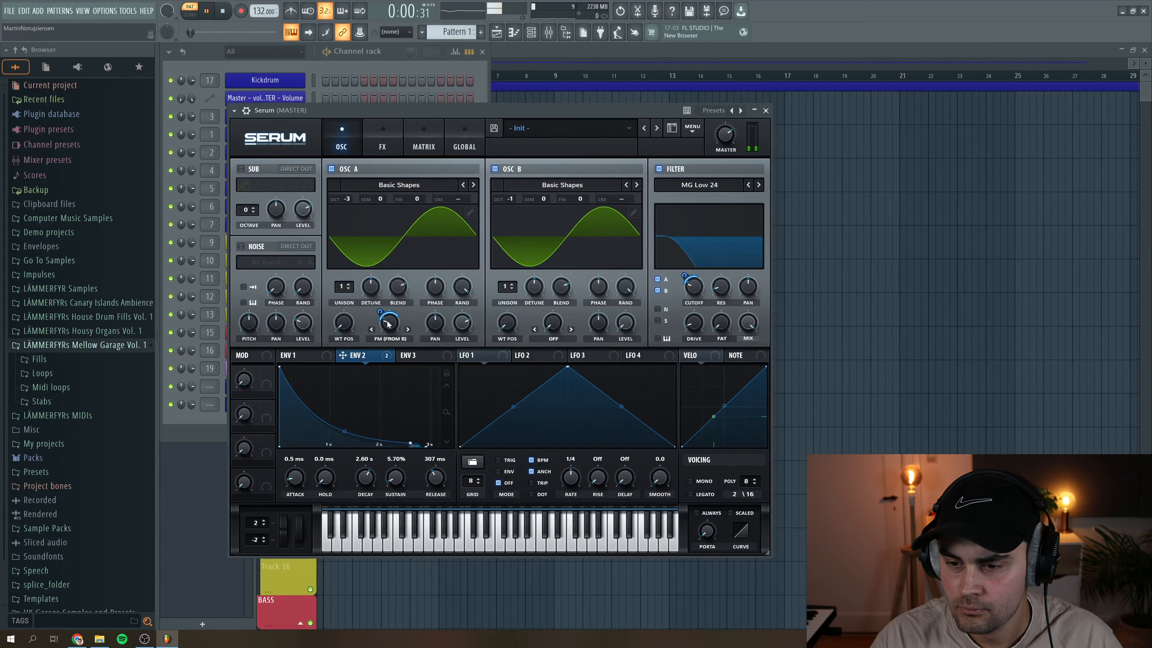
left_click_drag(382, 312, 383, 315)
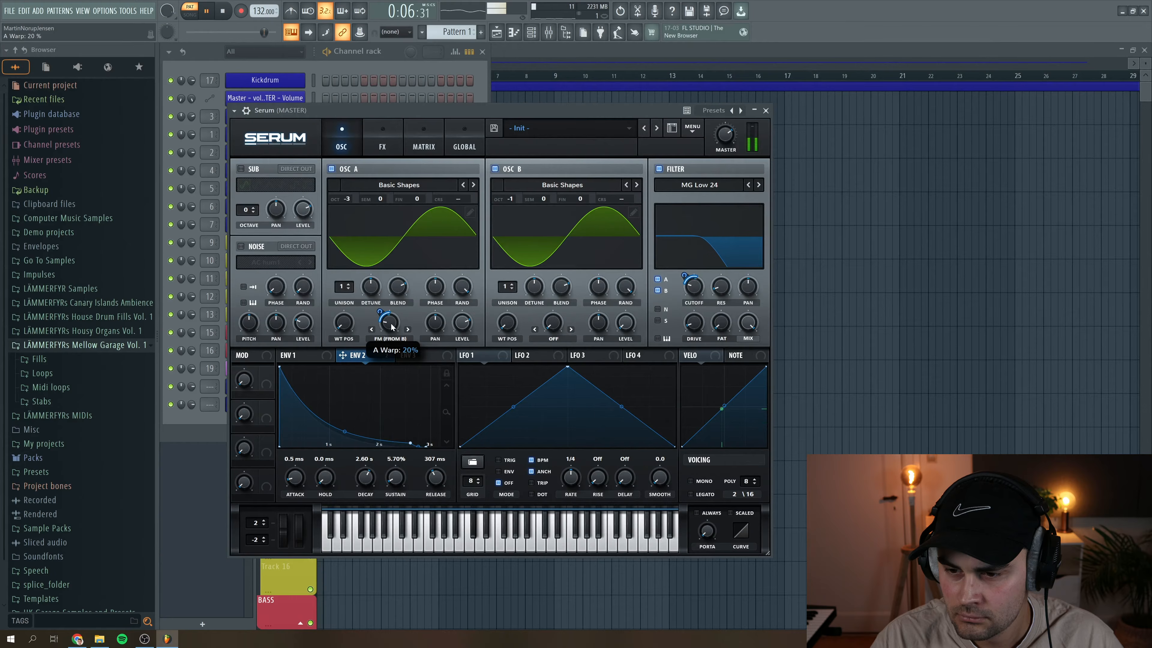
left_click_drag(391, 326, 391, 328)
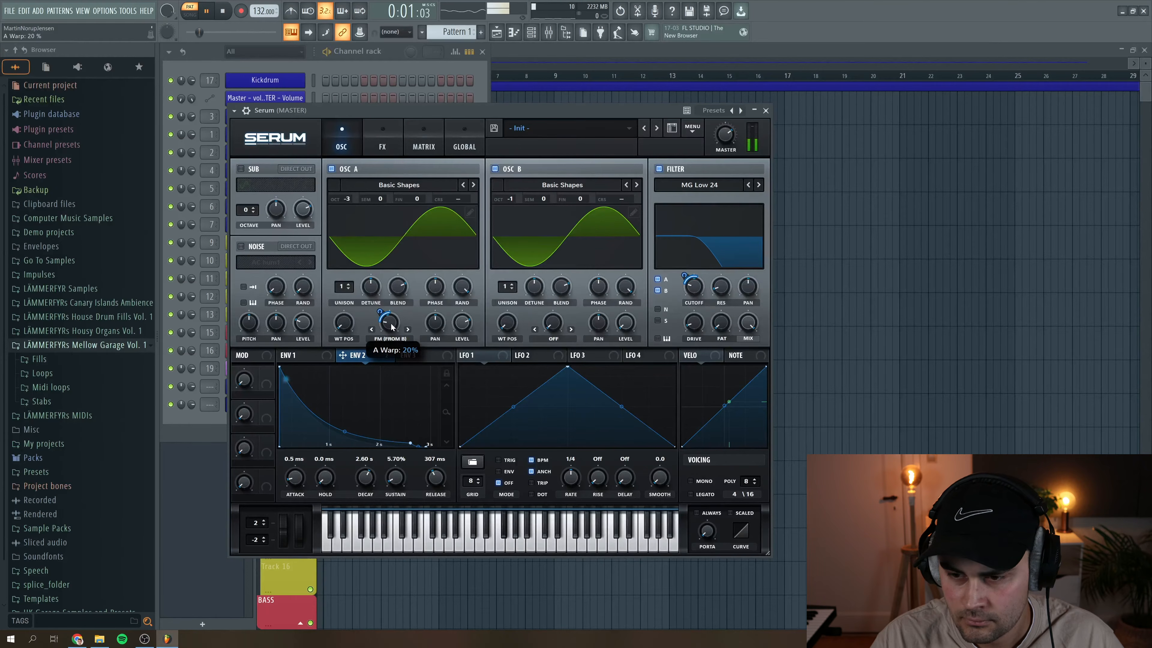
key("space")
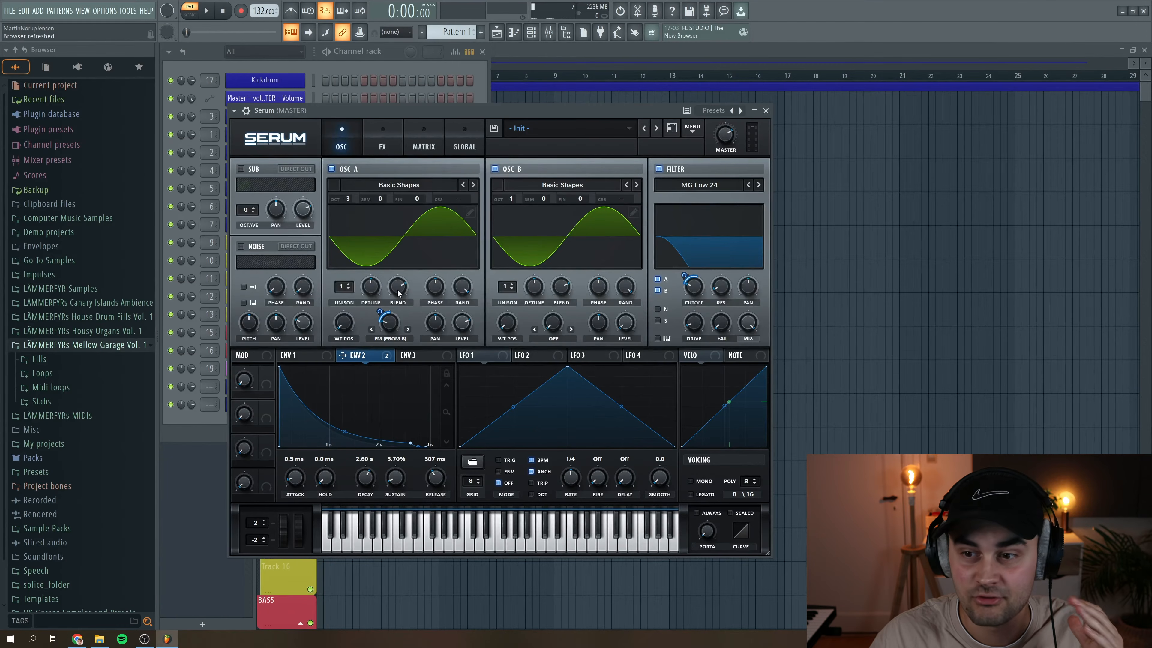
- Enable the Tube distortion effect, modulate its drive with Env 2 by an amount of 37, and fine-tune the drive during playback
left_click(380, 134)
left_click(247, 188)
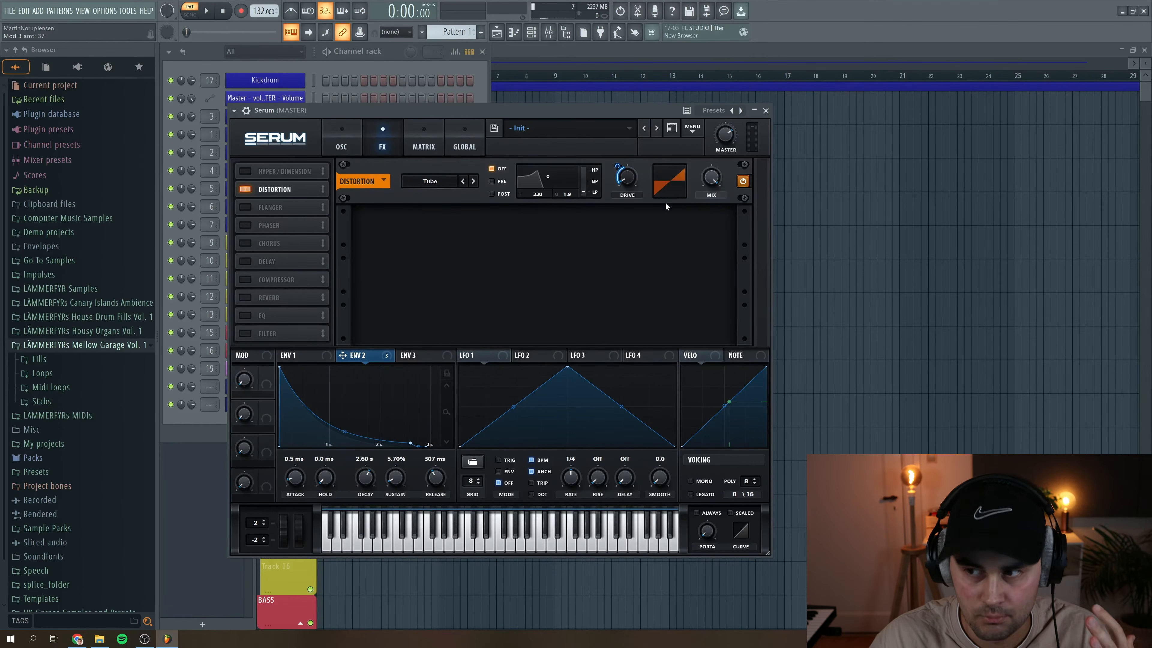
left_click(209, 9)
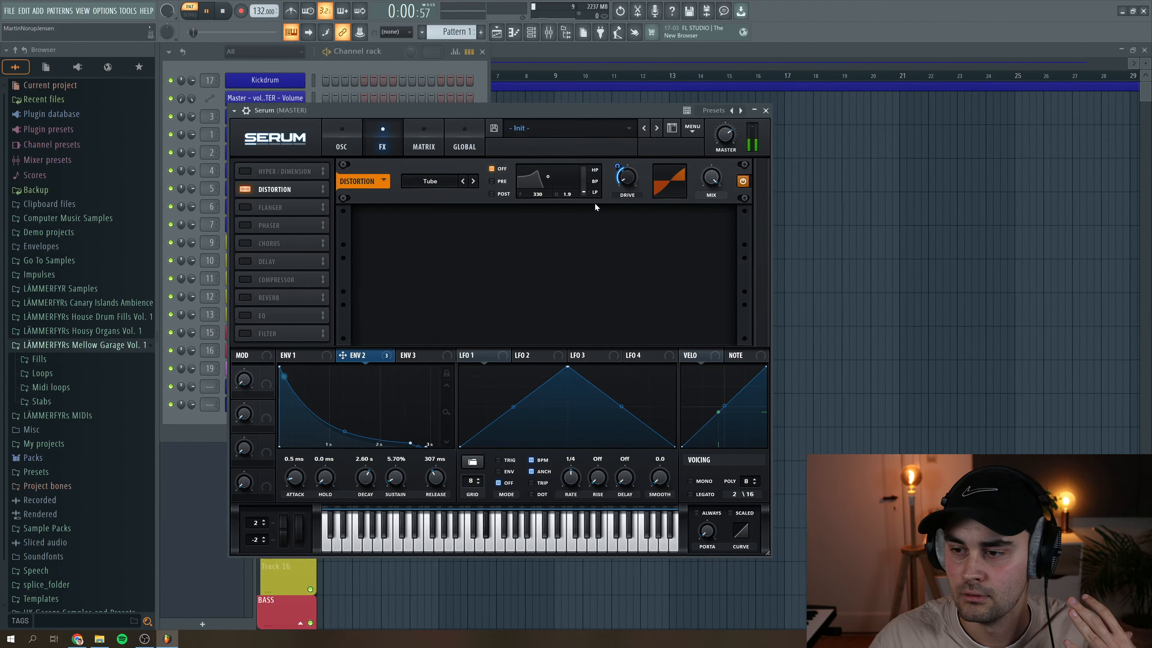
scroll(627, 180, "up", 5)
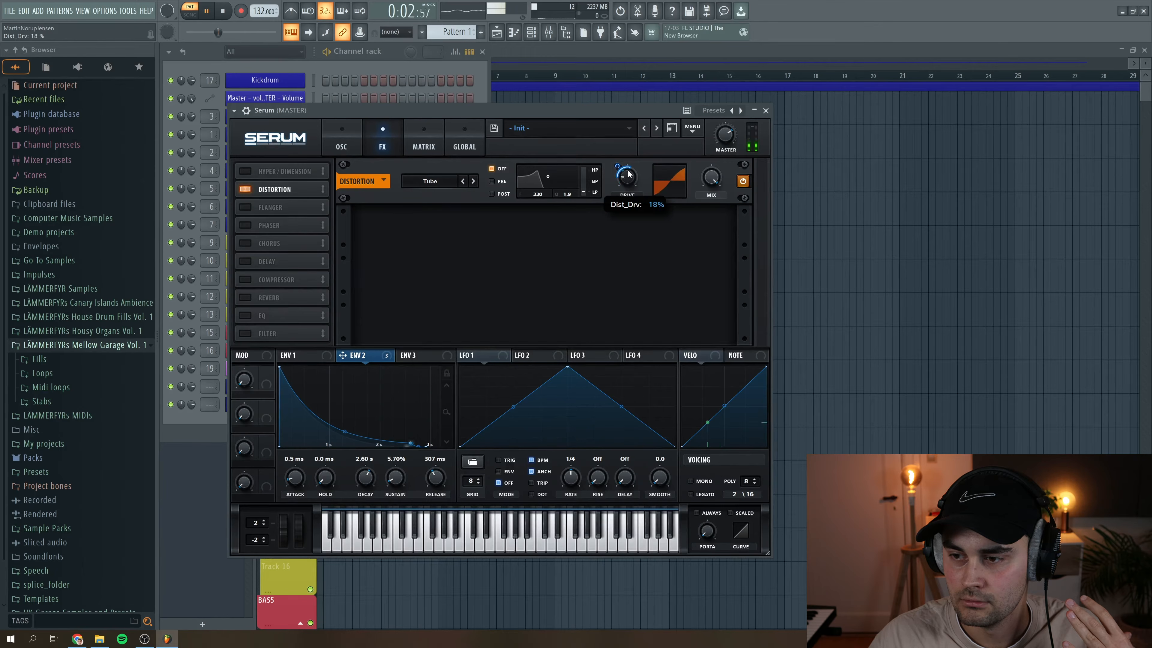
left_click_drag(628, 182, 627, 182)
key("space")
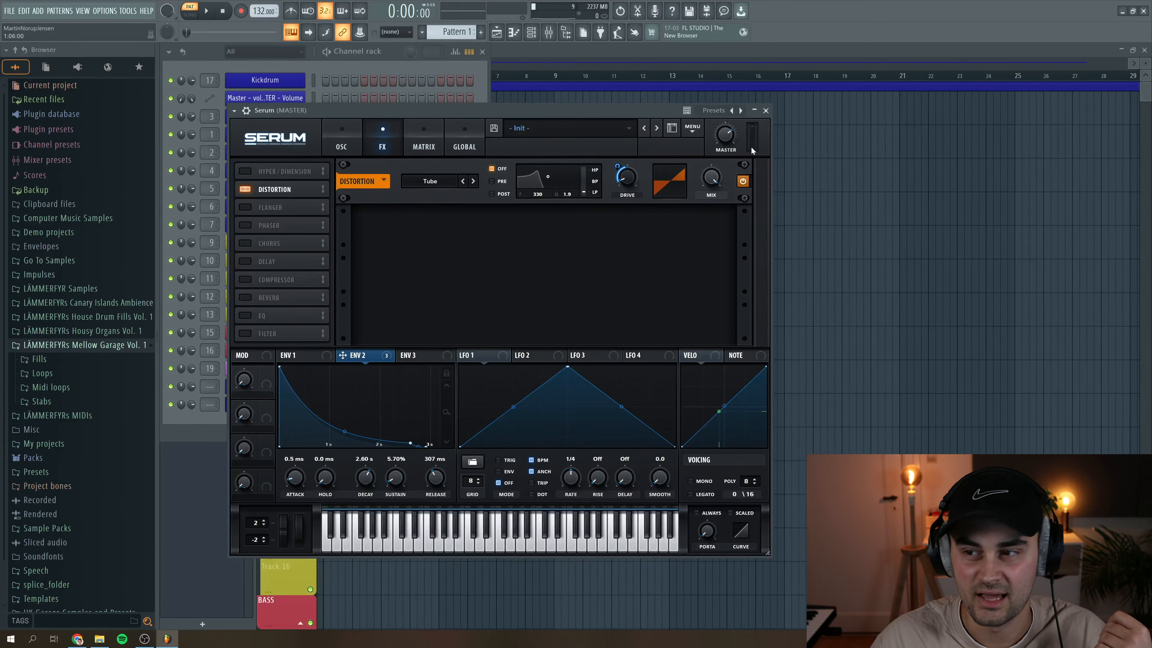
- Raise Serum's master volume to 95% during playback and fine-tune Env 2's modulation of the distortion drive
mouse_move(728, 139)
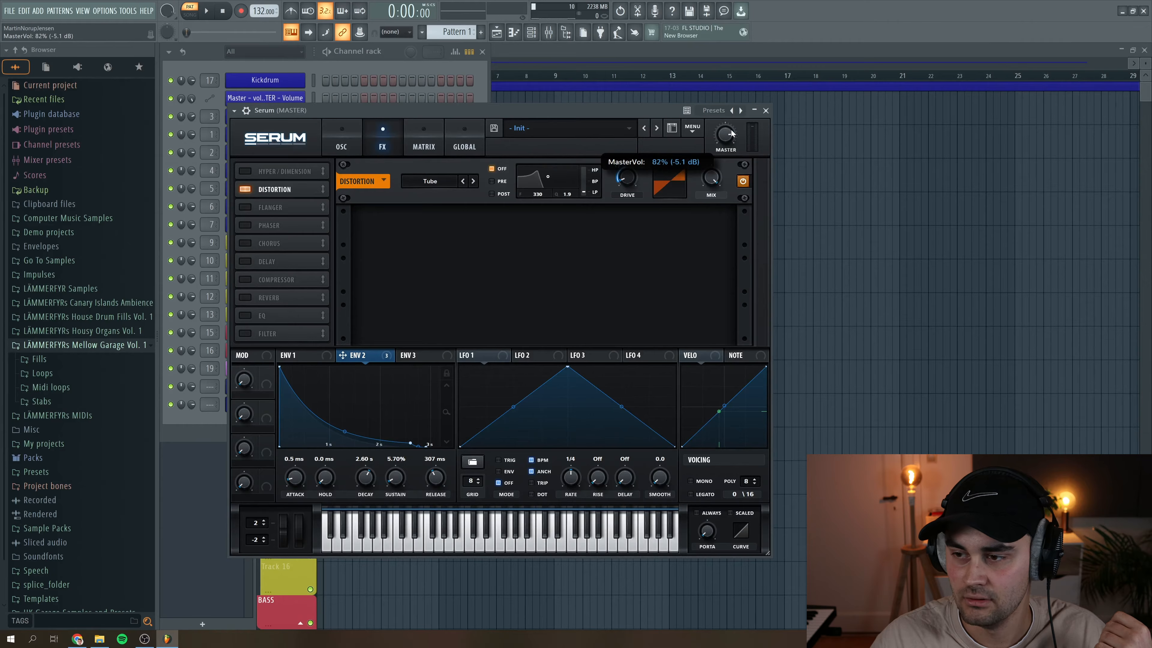
key("space")
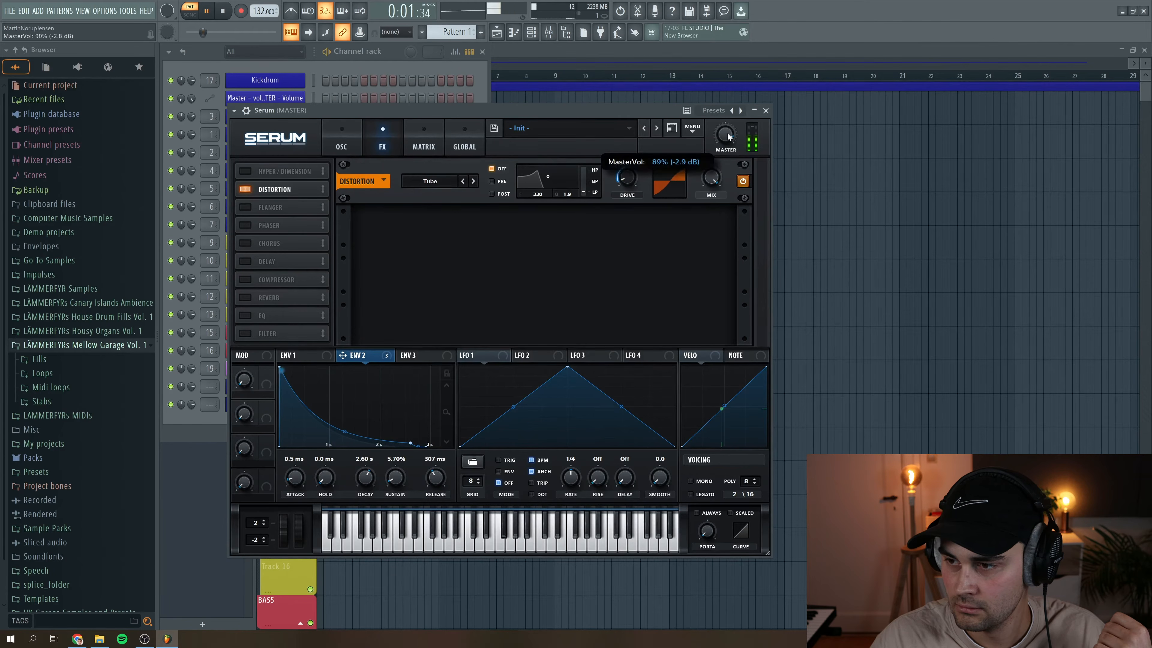
scroll(729, 135, "up", 2)
scroll(729, 140, "up", 1)
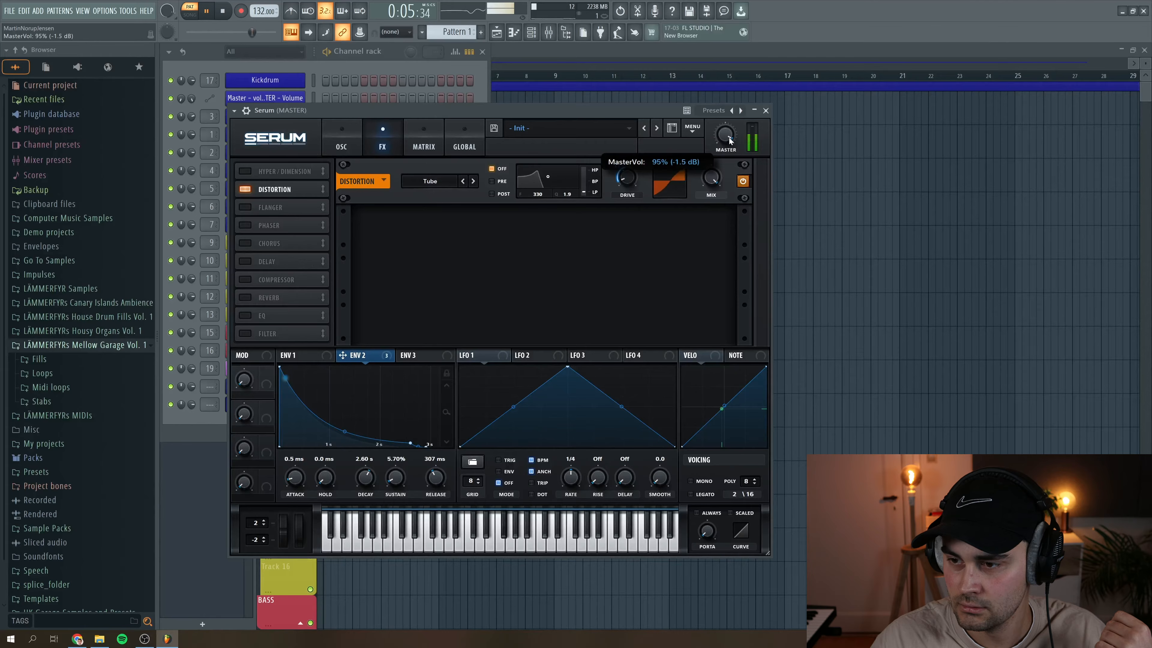
left_click_drag(620, 168, 620, 165)
key("space")
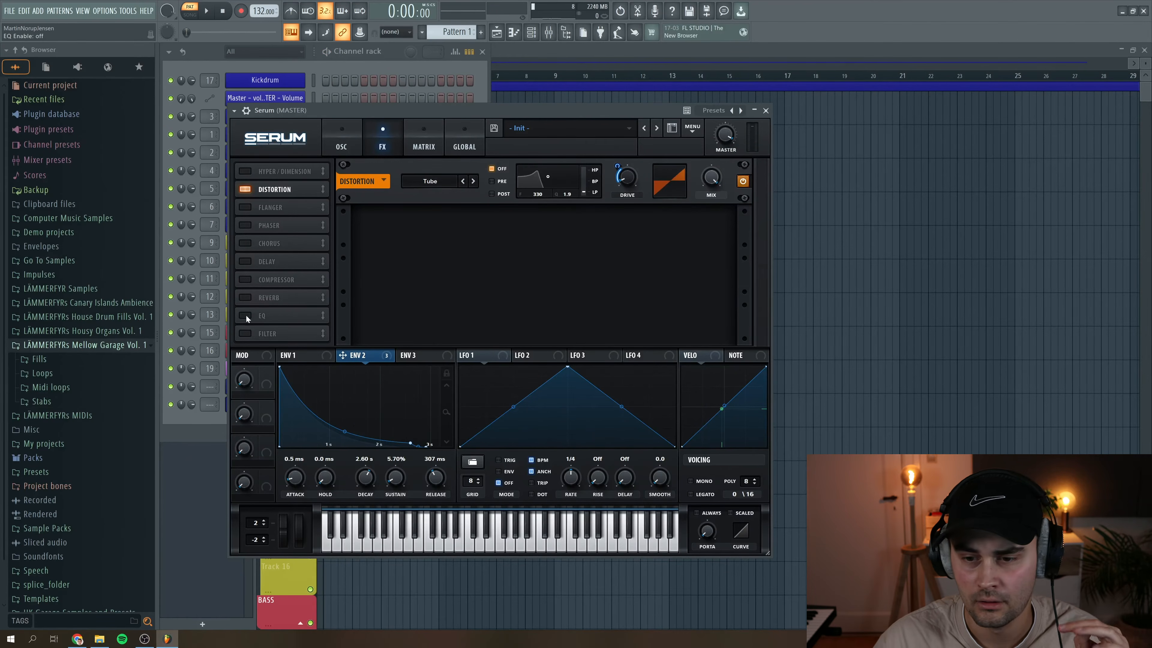
- Enable the EQ effect and slightly boost its low shelf gain during playback
left_click(246, 315)
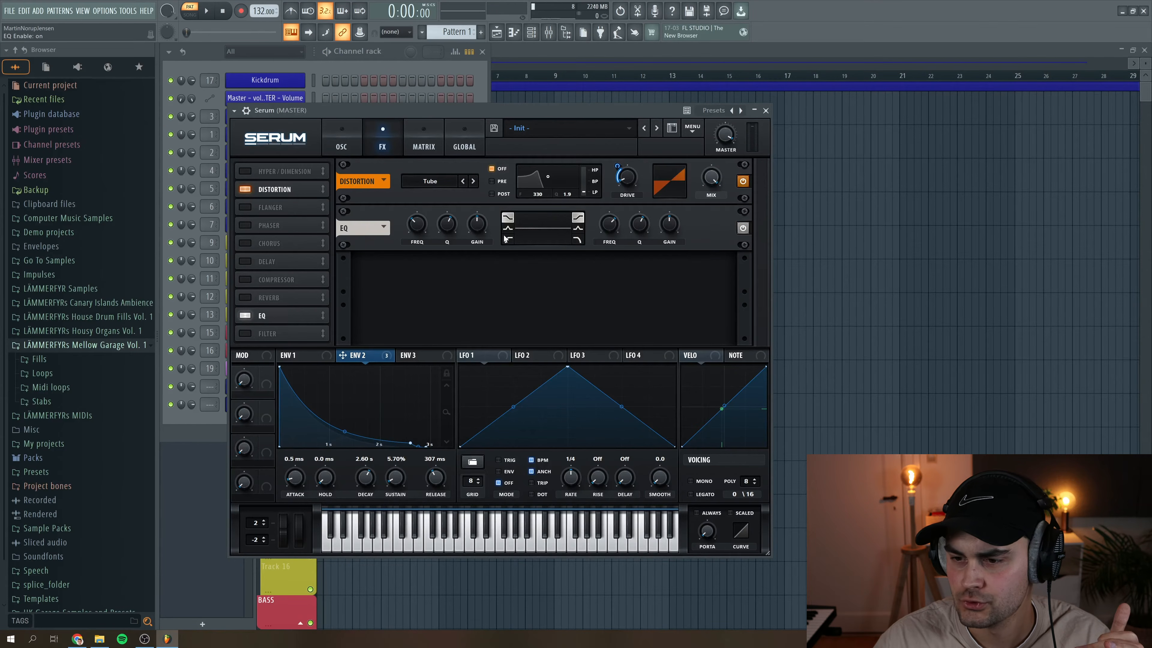
key("space")
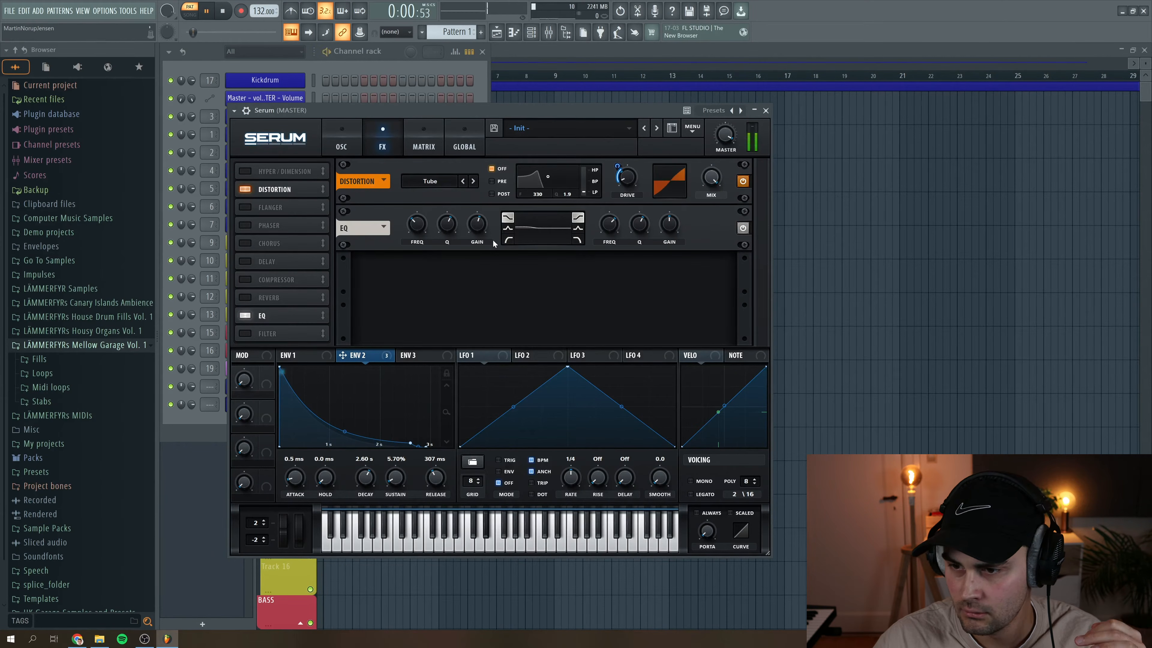
mouse_move(477, 228)
left_mouse_down()
mouse_move(482, 219)
mouse_move(484, 231)
left_mouse_up()
key("space")
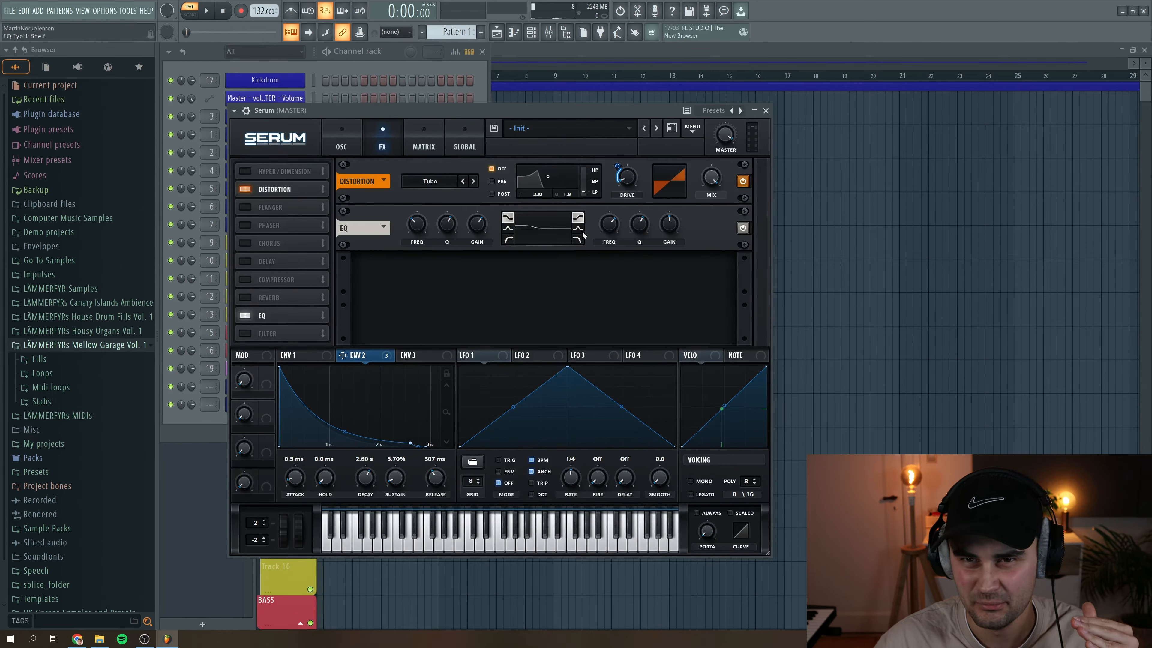
- Switch the EQ's high band to Peak, modulate its frequency with Env 2 and set its gain to 11.2 dB
left_click(580, 229)
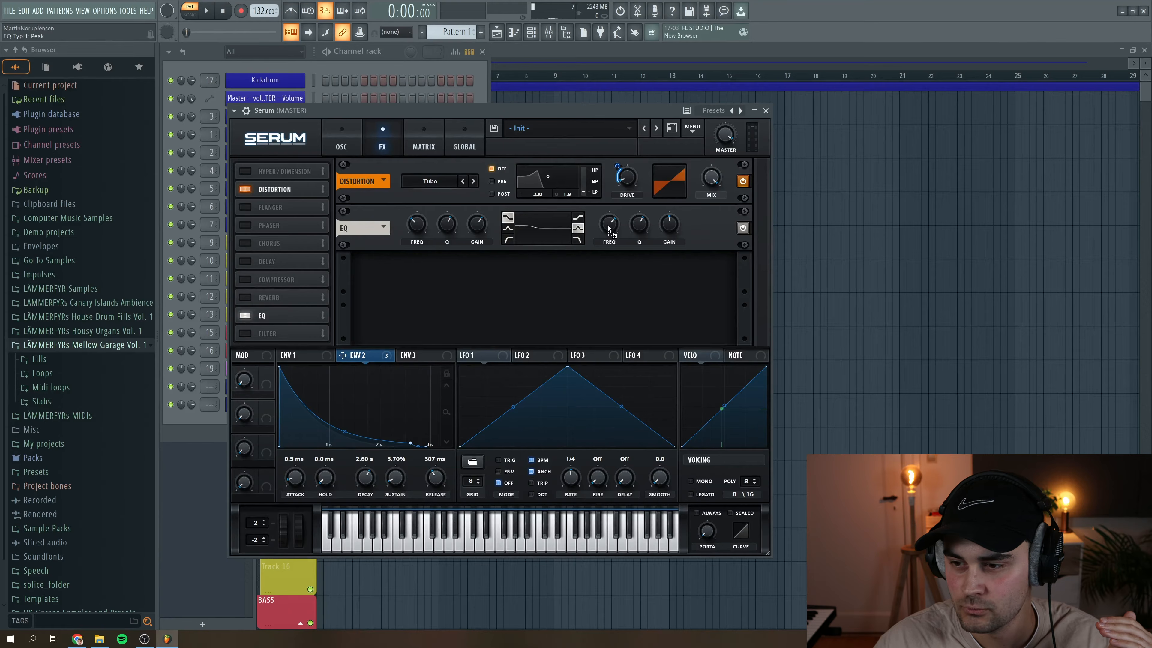
left_click_drag(671, 231, 672, 224)
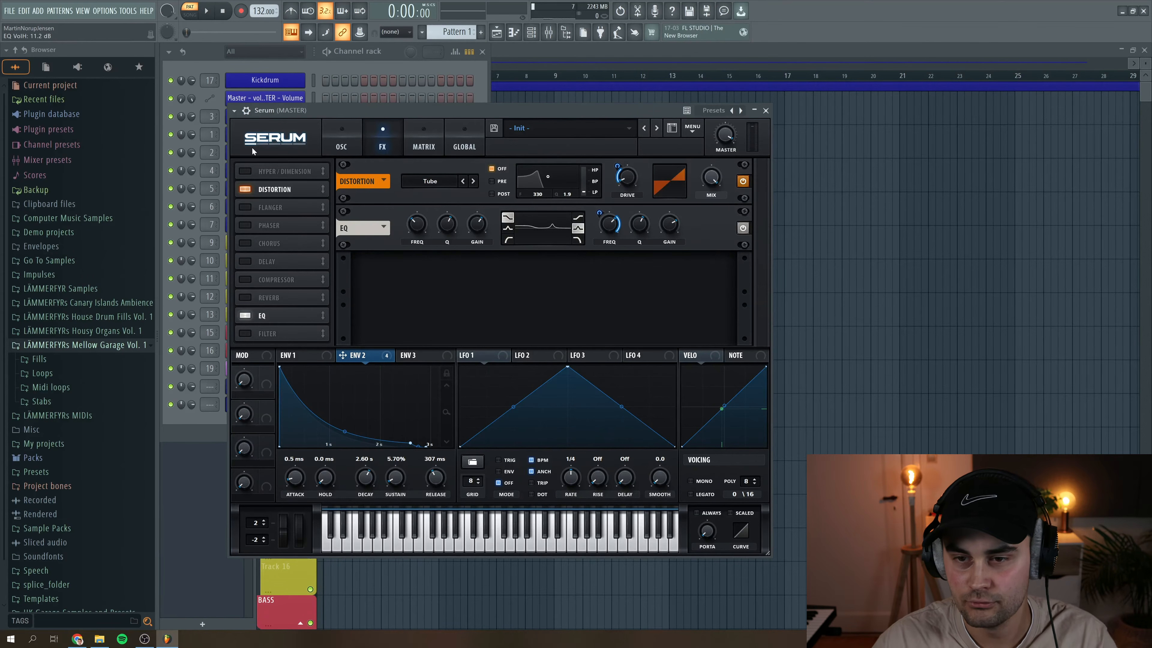
- Fine-tune the EQ high band's frequency during playback and raise its gain to 13.9 dB
left_click(209, 11)
left_click_drag(663, 231, 644, 244)
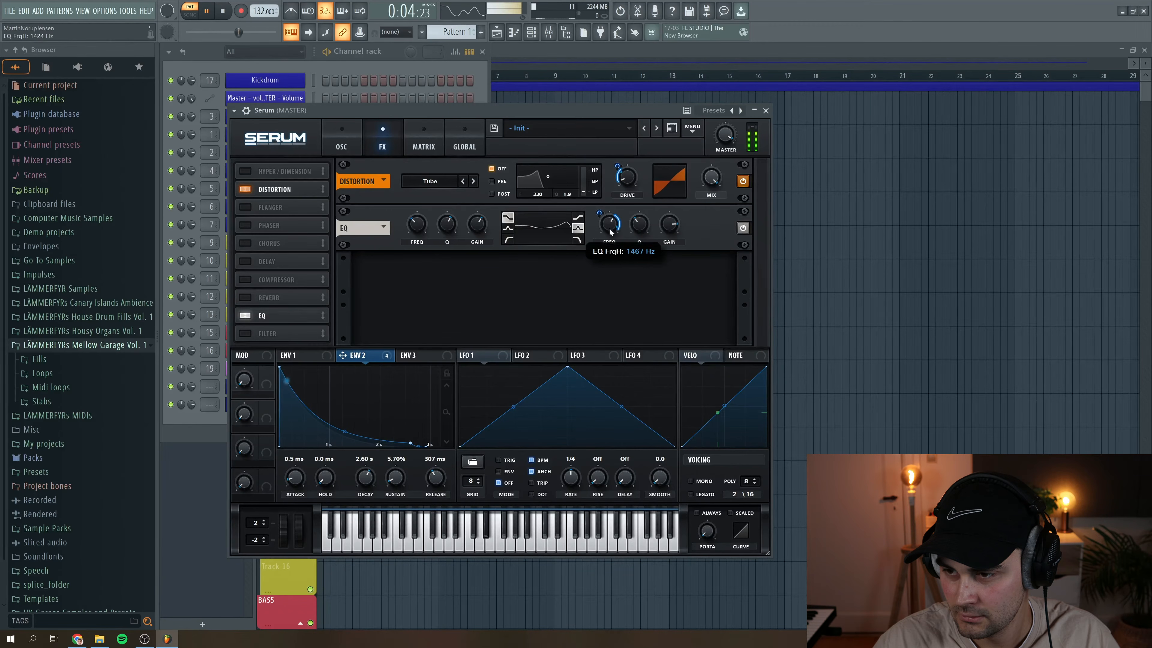
left_click_drag(674, 229, 677, 231)
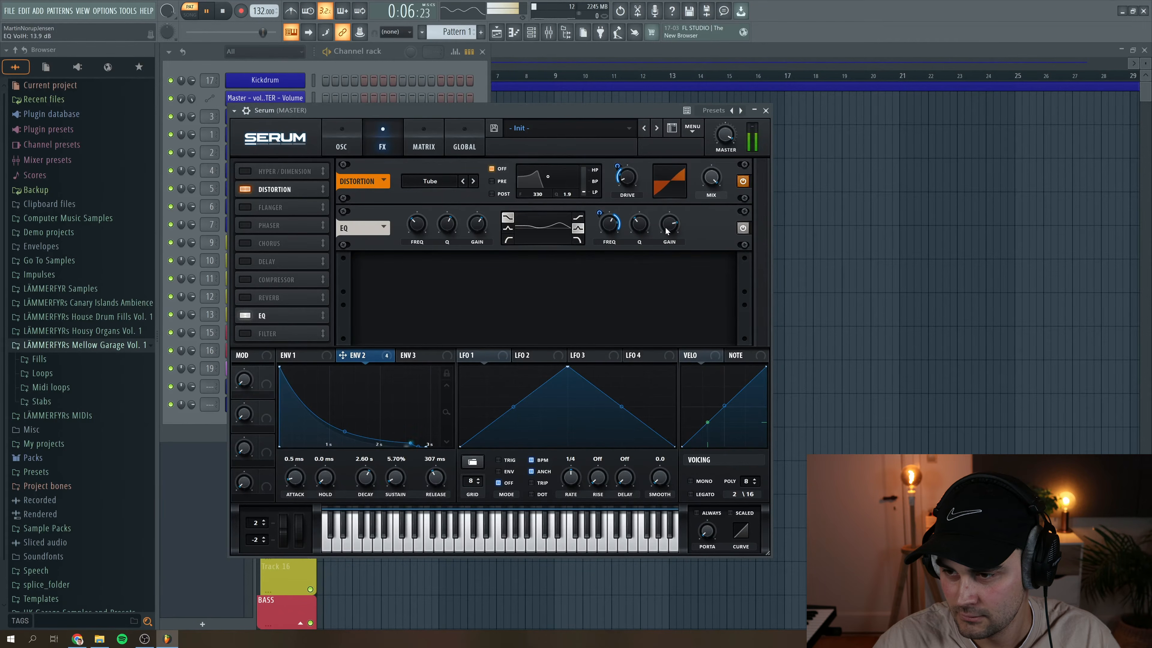
key("space")
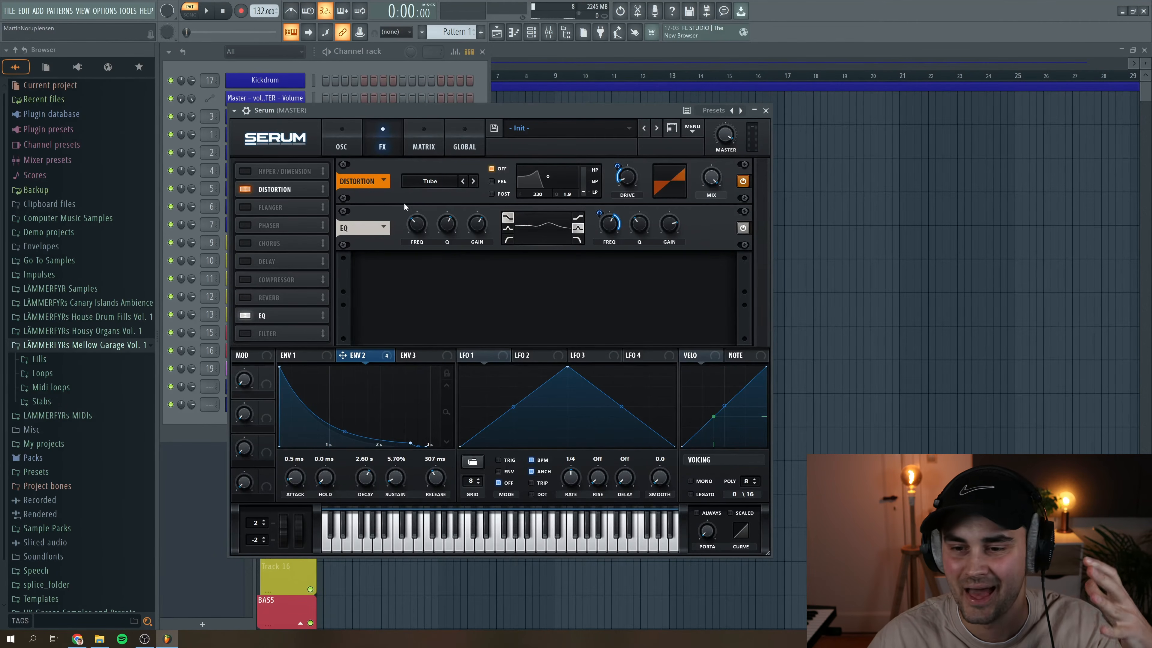
- Set the MG Low 24 filter's cutoff to 55 Hz while auditioning the bass, and return to the effects page
left_click(337, 132)
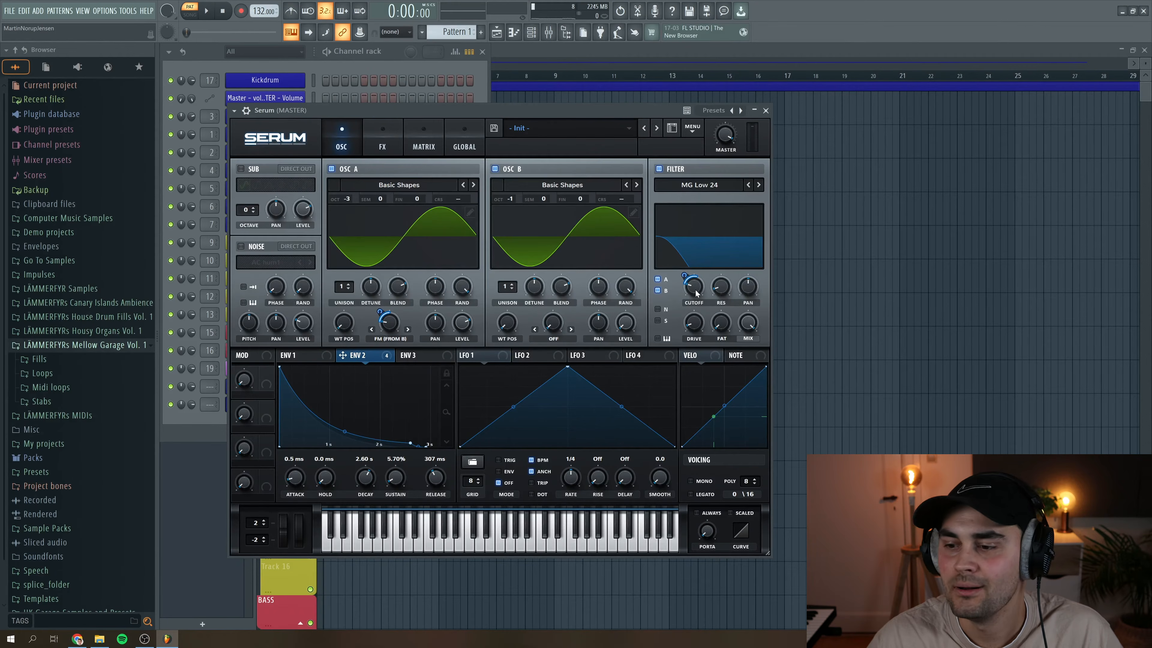
mouse_move(697, 291)
mouse_move(697, 291)
left_mouse_down()
mouse_move(696, 327)
mouse_move(728, 284)
mouse_move(695, 292)
left_mouse_up()
key("space")
left_click(382, 136)
key("space")
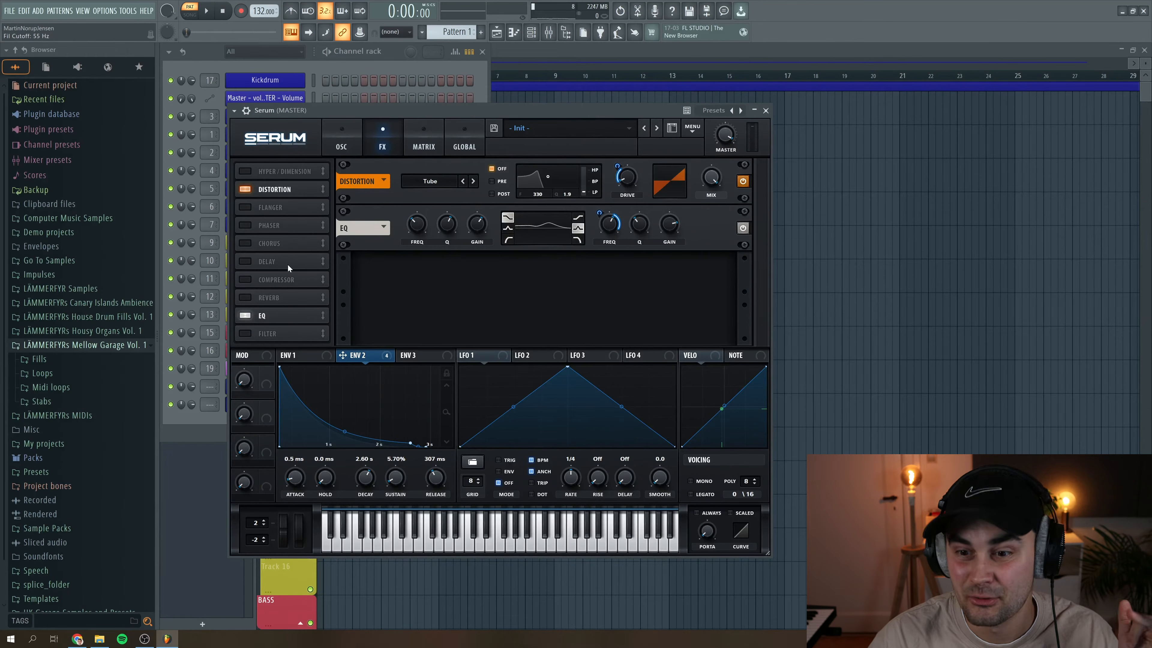
- Enable the Delay effect in Ping-Pong mode and set its mix to 25% and feedback to 26% during playback
left_click(245, 262)
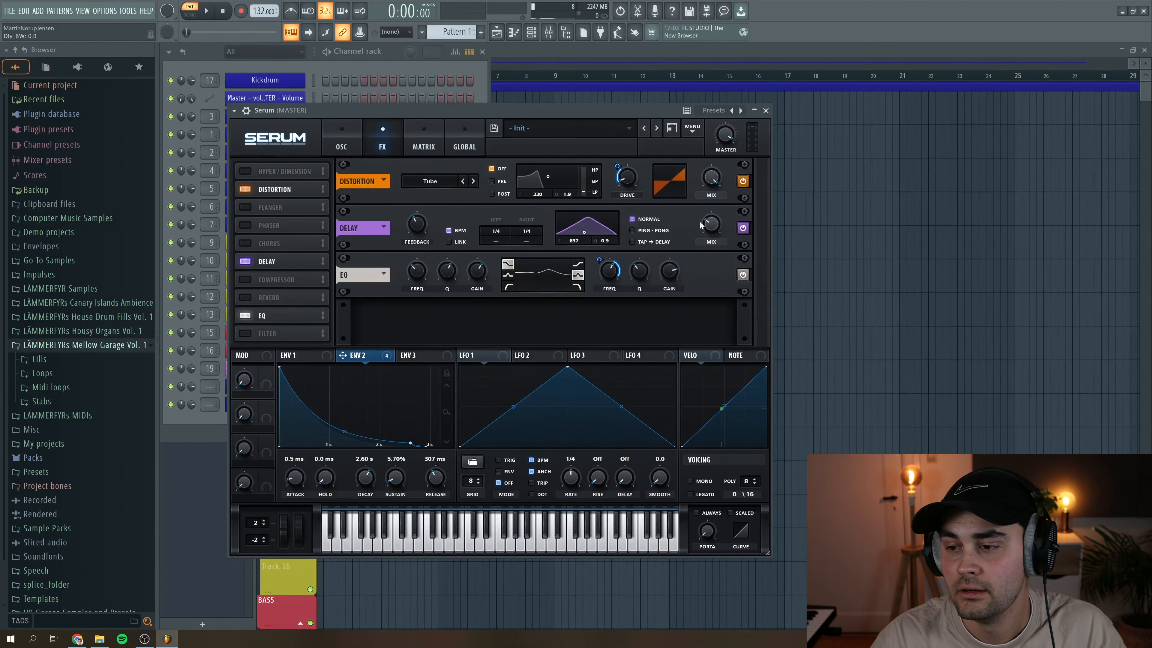
key("space")
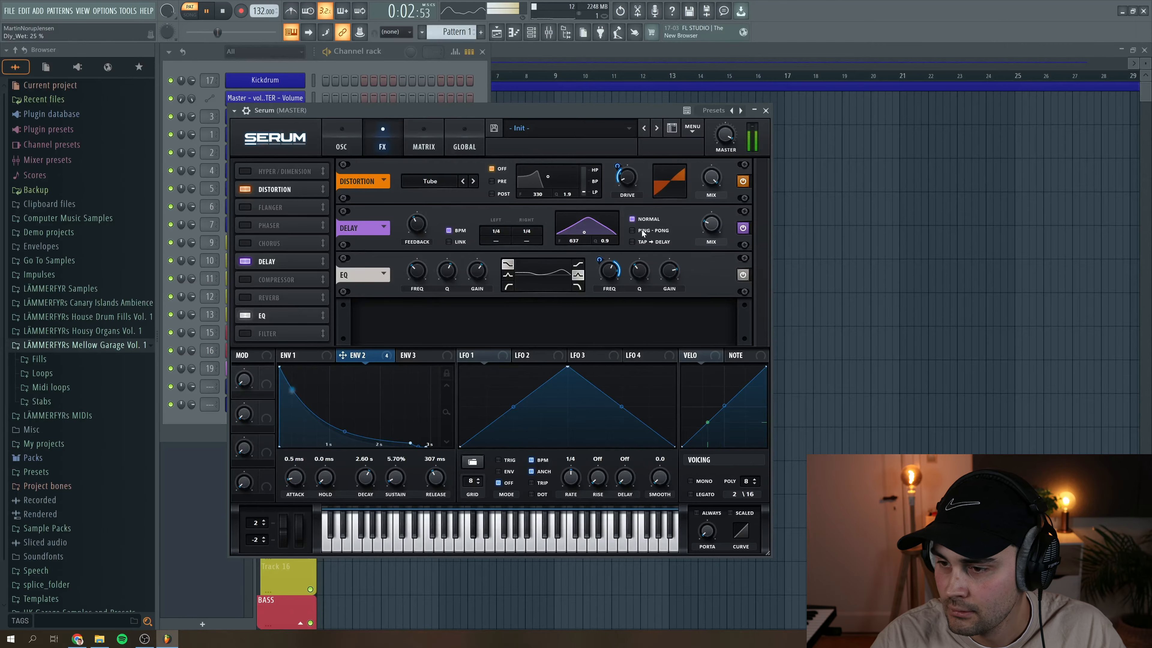
left_click(634, 230)
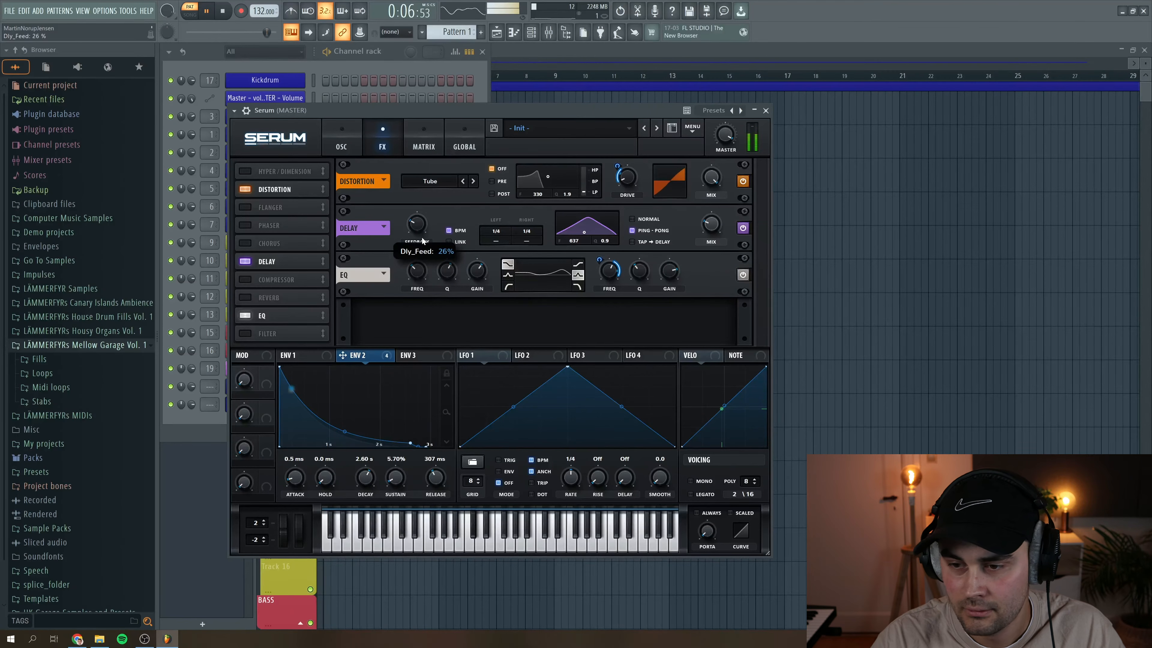
scroll(712, 232, "down", 2)
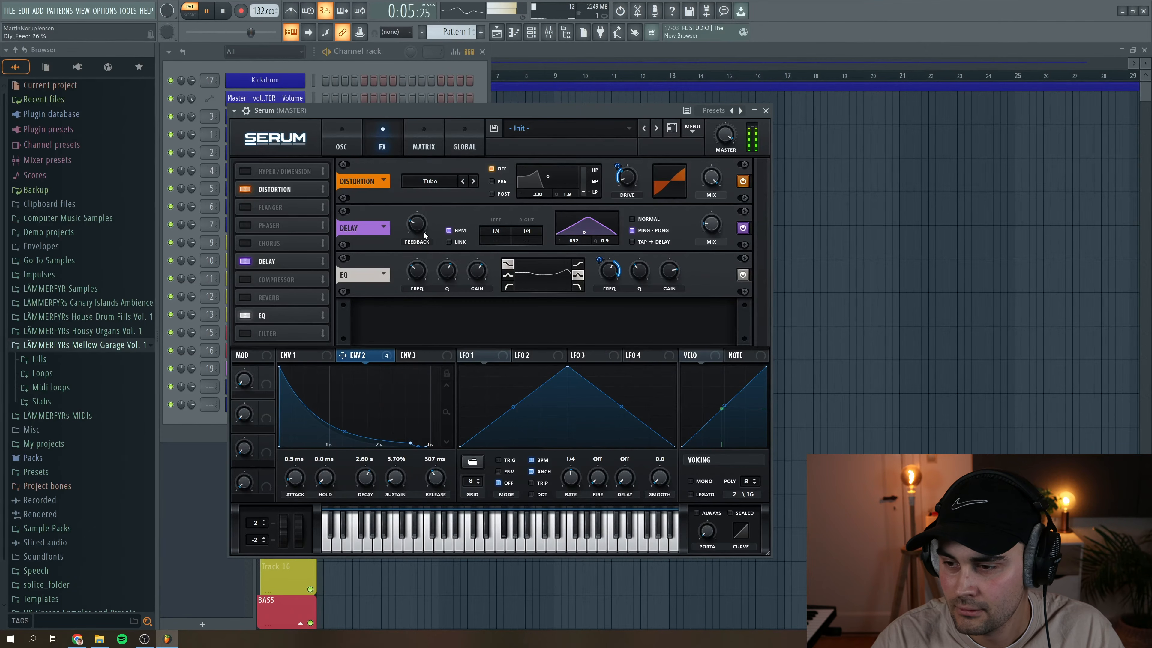
- Fine-tune the EQ high band during playback, setting its Q to 36% and its gain to 10.3 dB
left_click_drag(601, 263, 602, 267)
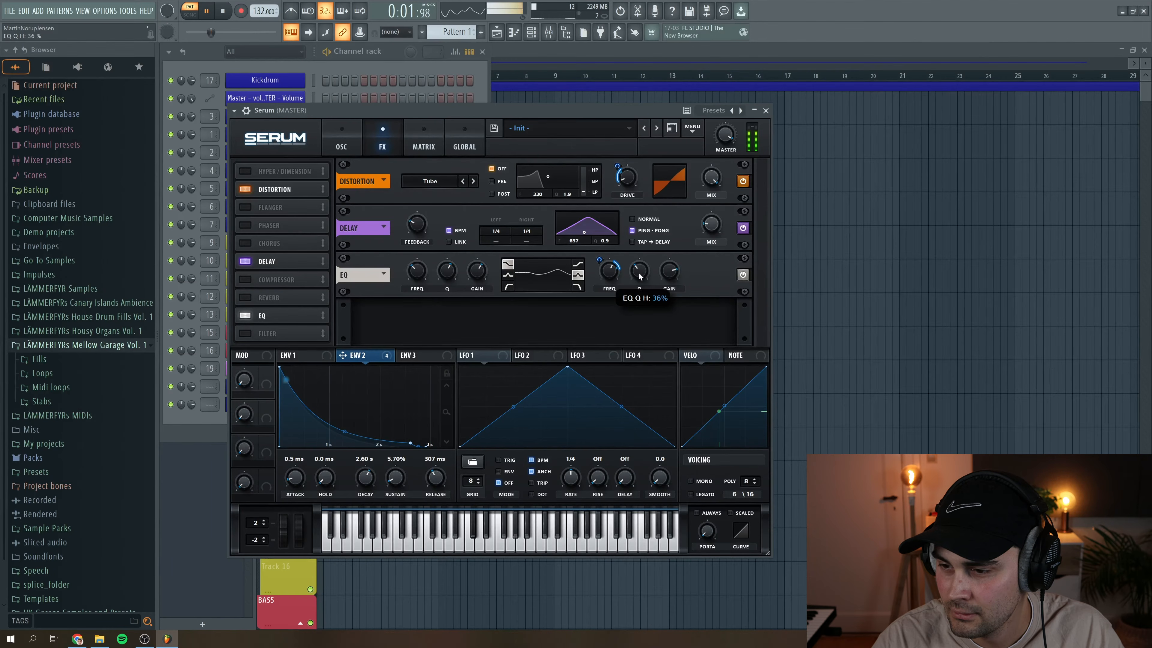
left_click_drag(673, 269, 672, 275)
key("space")
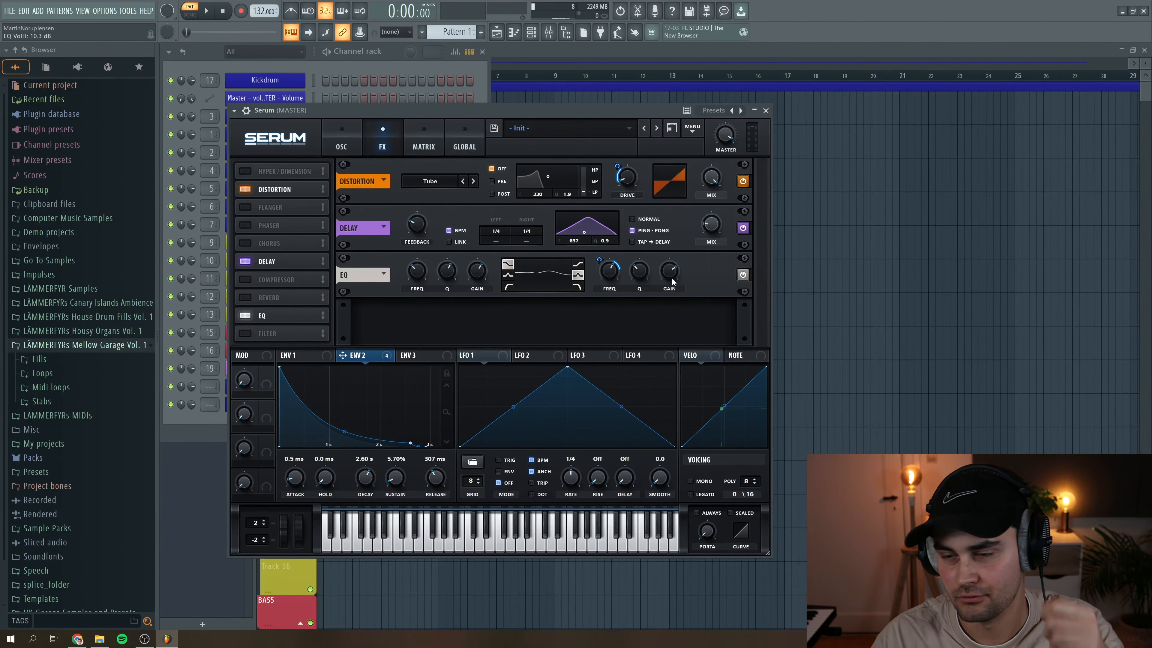
- Enable the Hall reverb, shorten its decay, and set its low cut to 48% and mix to 9% during playback
left_click(247, 298)
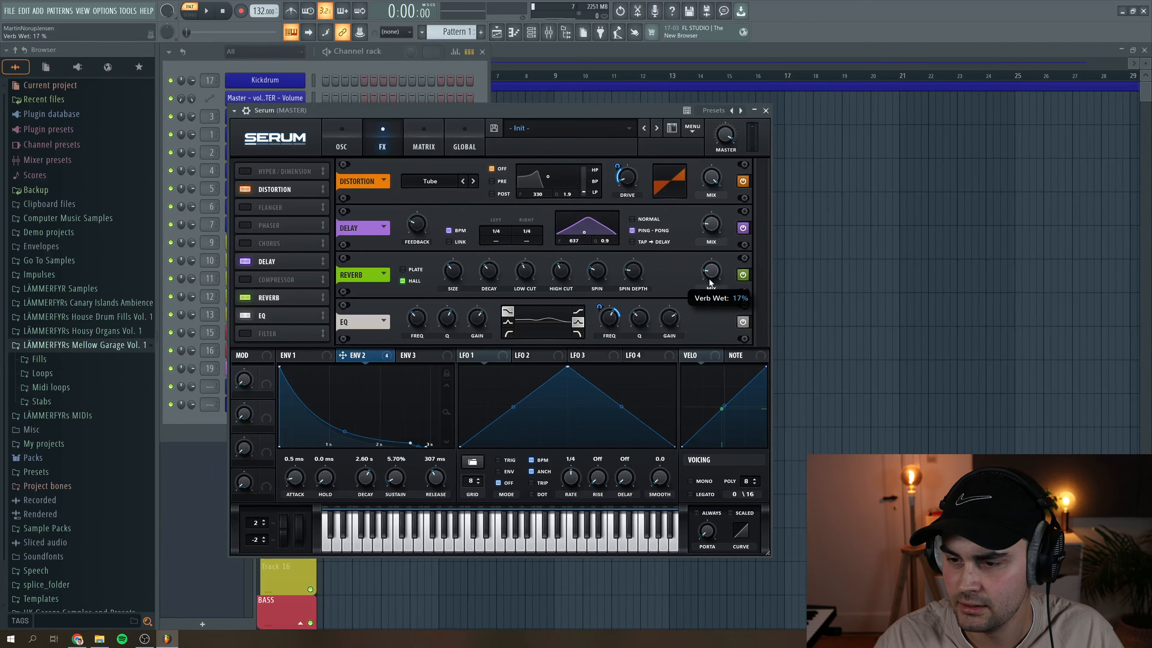
key("space")
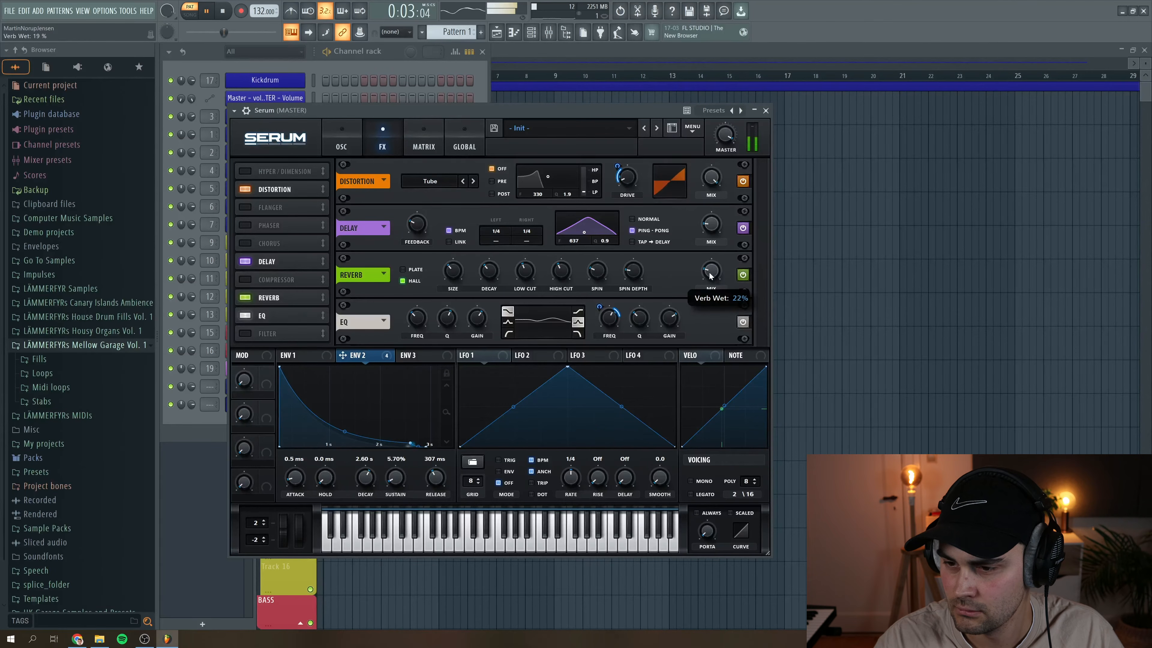
left_click_drag(452, 269, 488, 299)
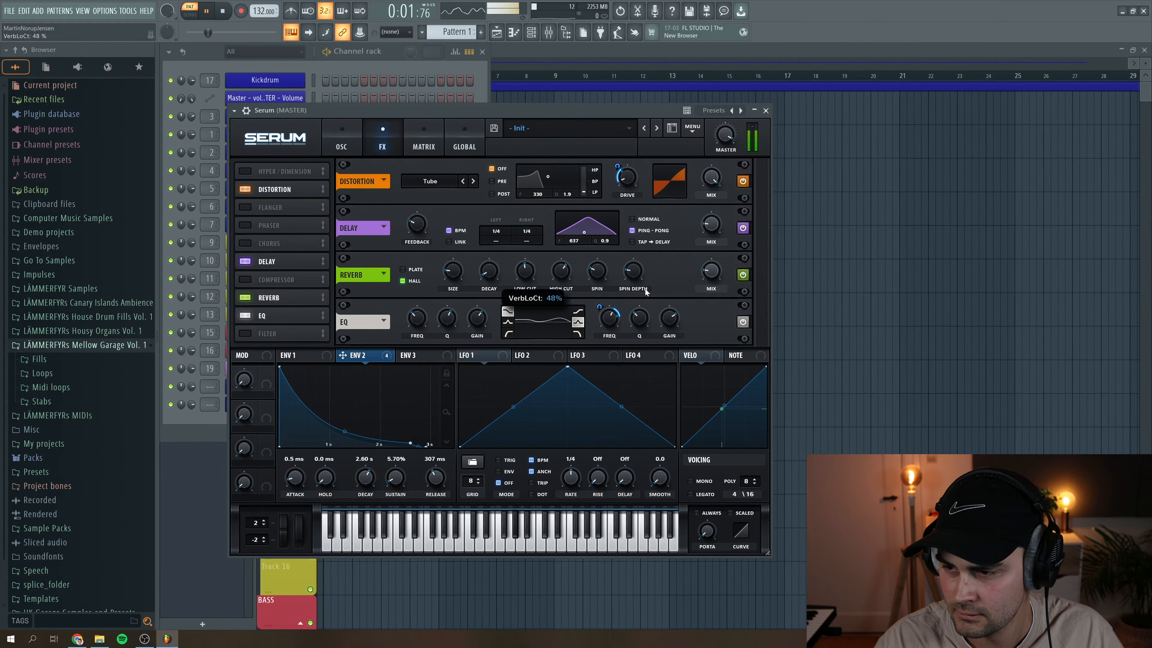
left_click_drag(712, 274, 713, 284)
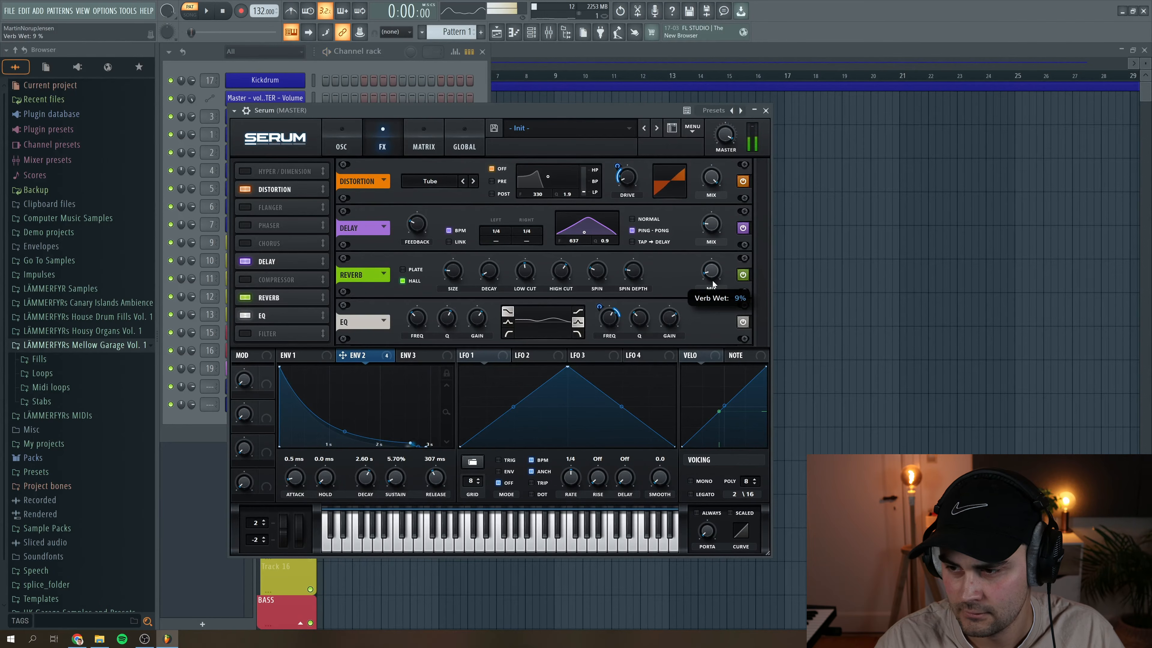
key("space")
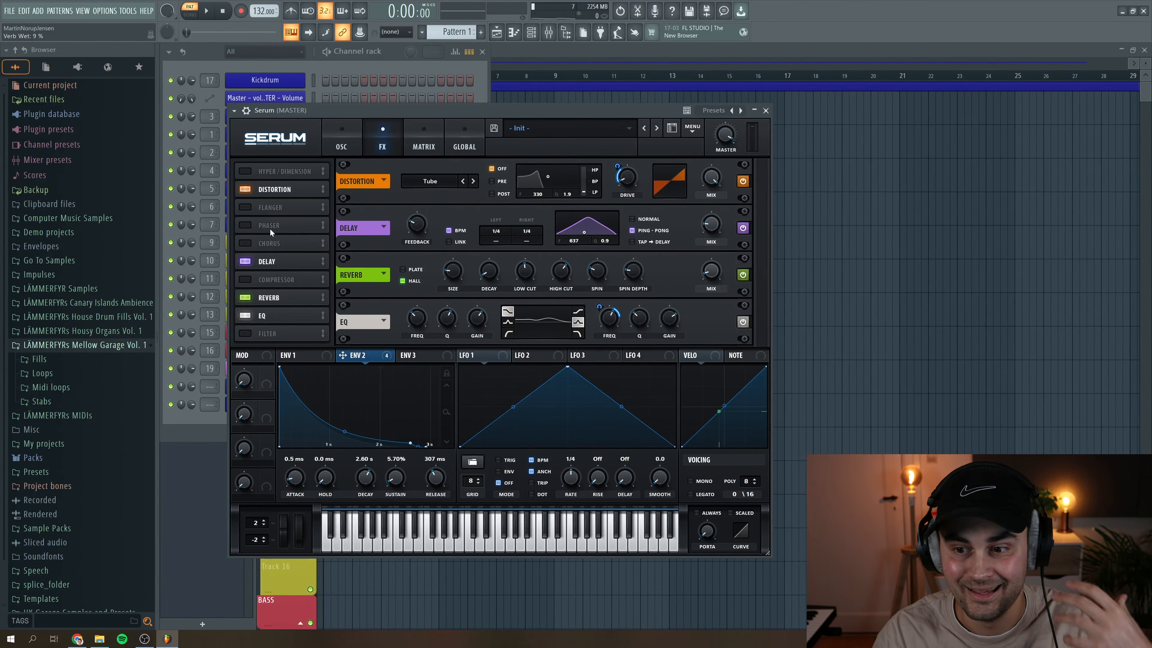
- Enable the Compressor after the EQ and set its threshold to -22 dB and gain to 2.2 dB during playback
left_click(283, 279)
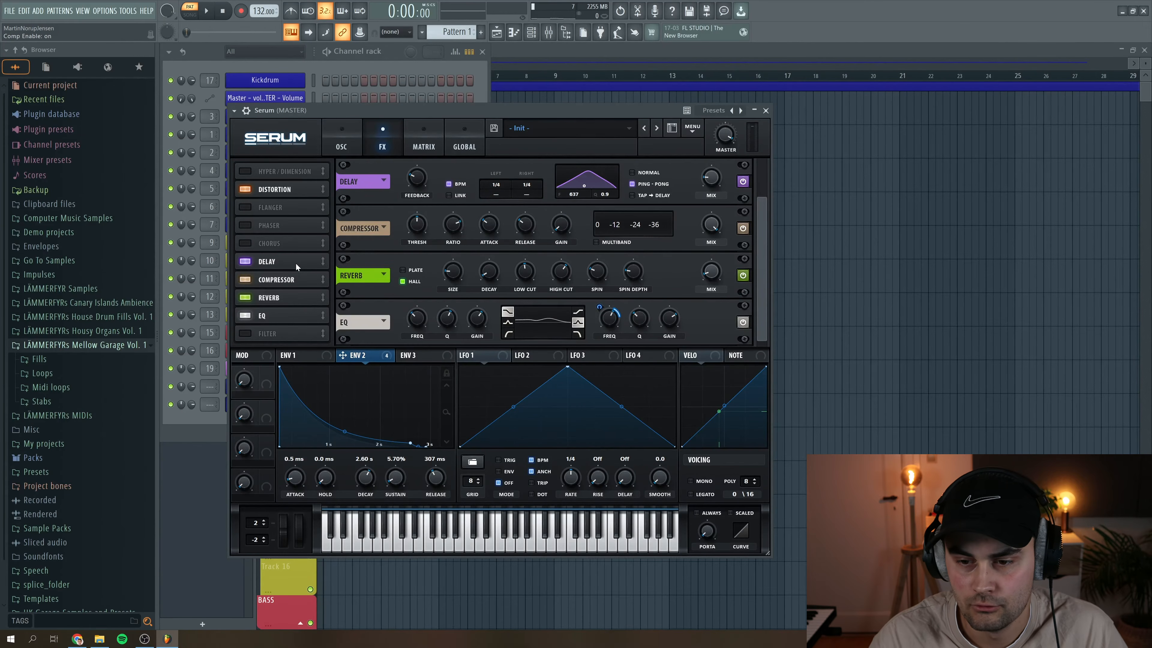
left_click_drag(286, 279, 286, 318)
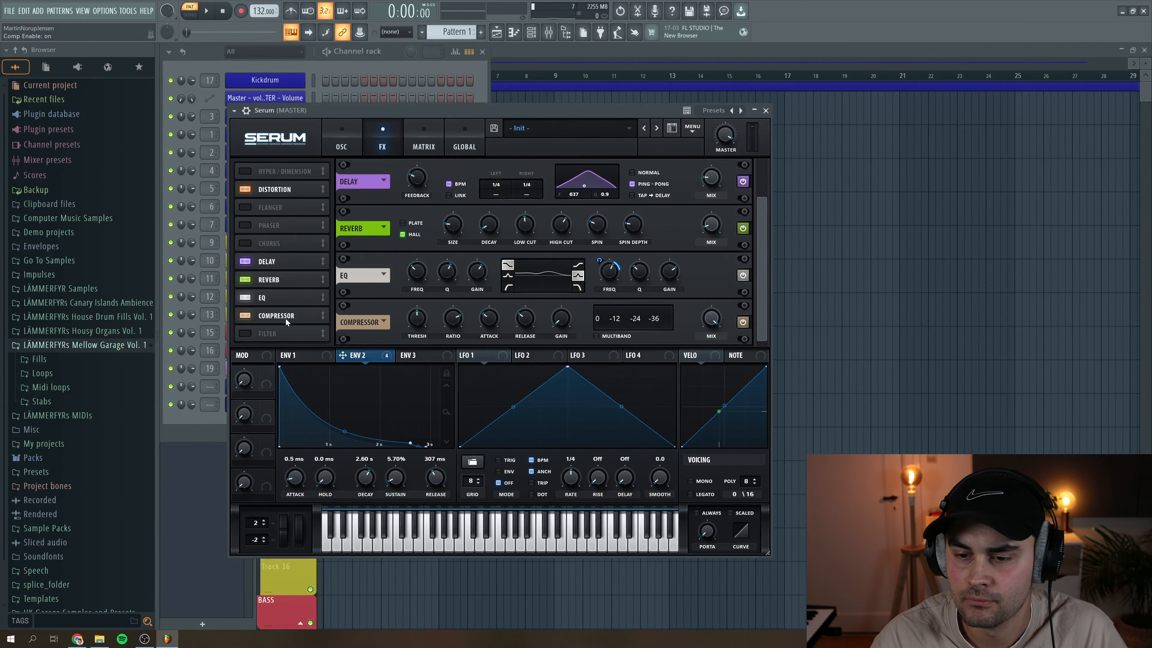
left_click(208, 12)
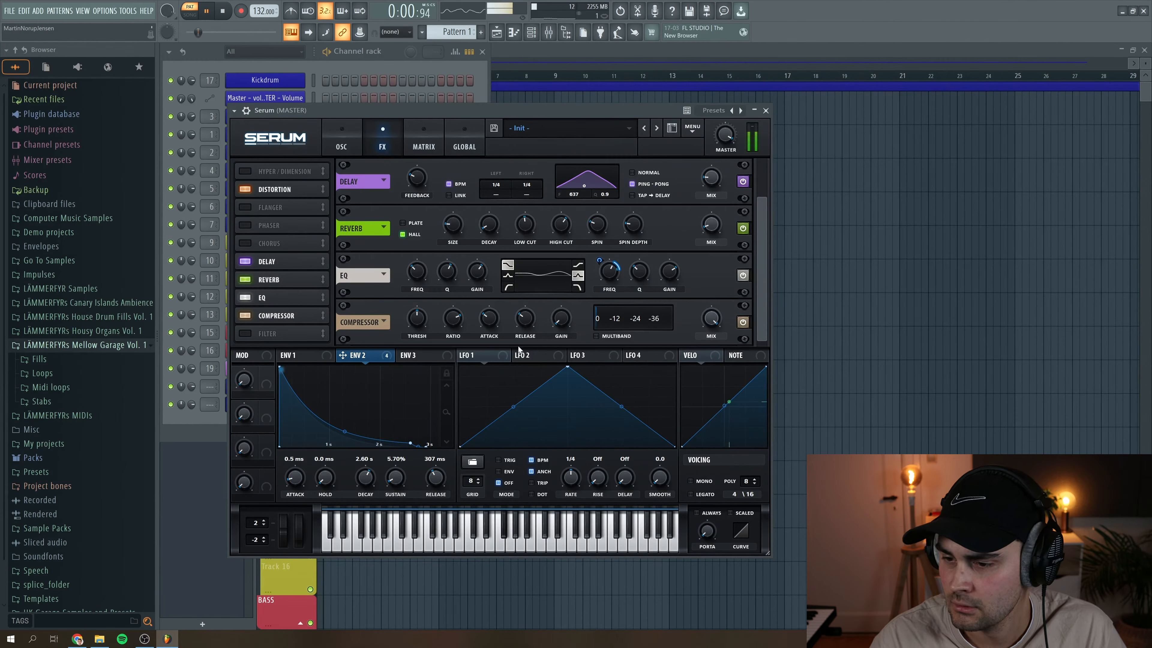
left_click_drag(419, 317, 425, 316)
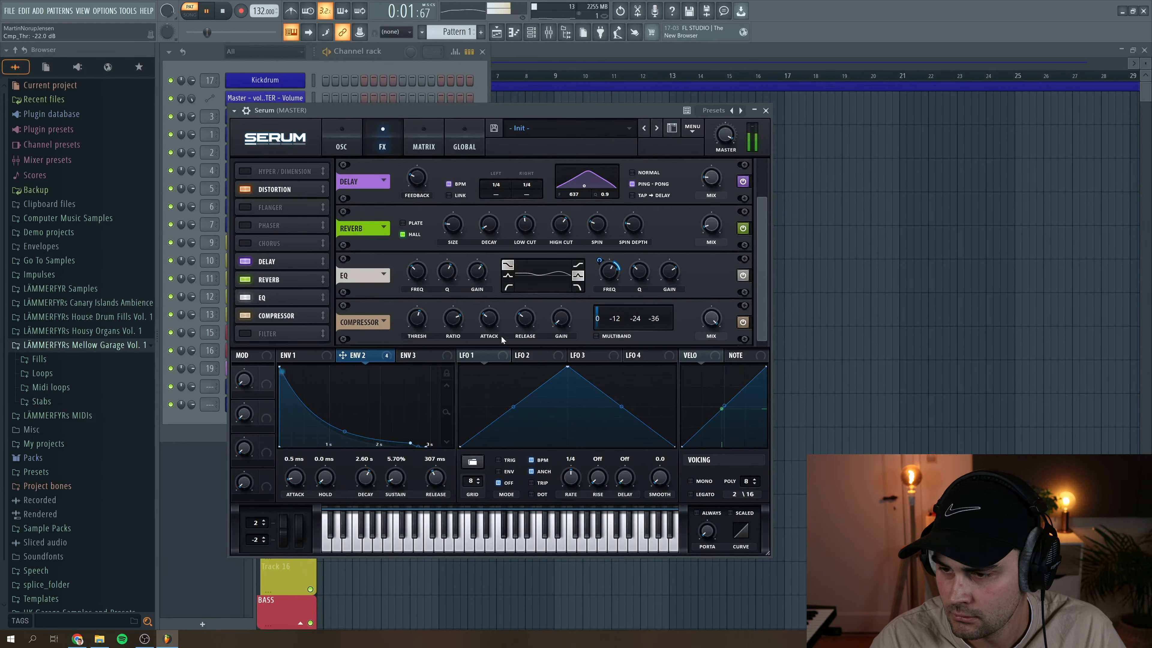
left_click_drag(557, 326, 559, 320)
left_click_drag(731, 138, 731, 137)
key("space")
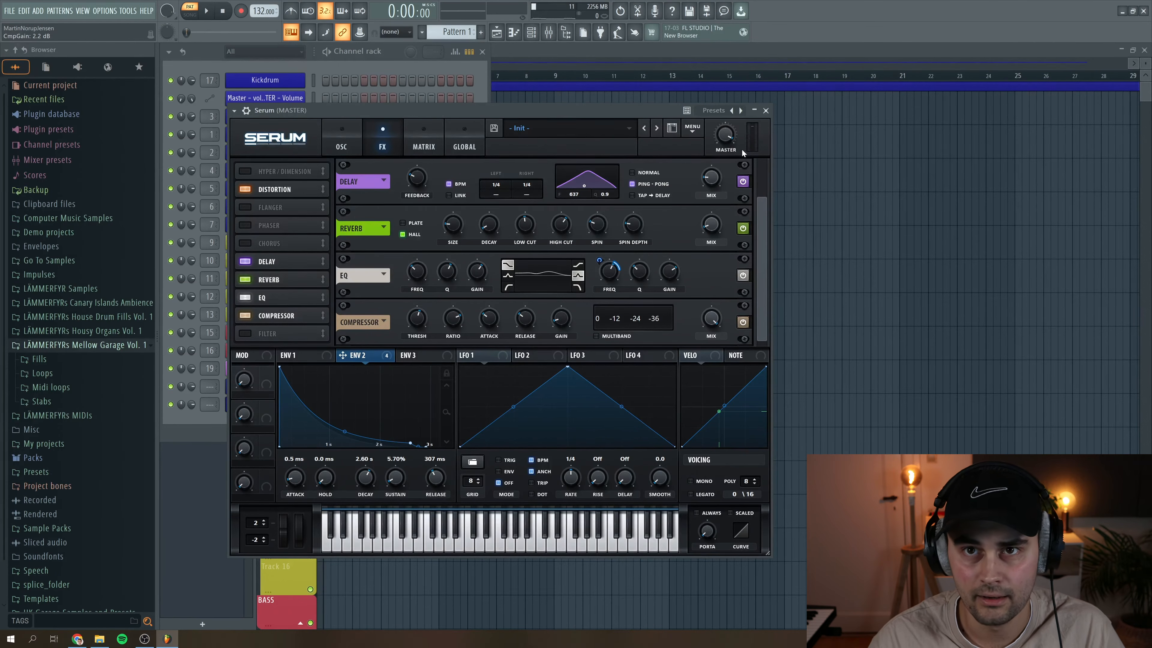
- Set Serum's master volume to 91% during playback and readjust Env 2's modulation of the distortion drive
key("space")
mouse_move(727, 142)
left_click_drag(727, 142, 727, 143)
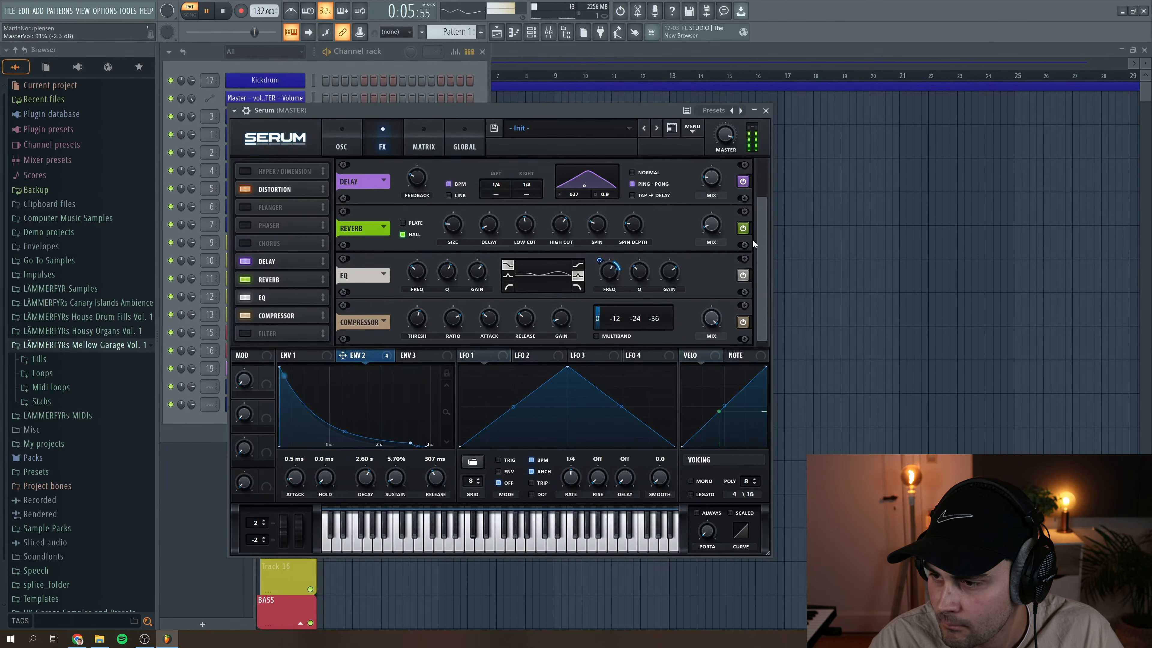
scroll(752, 240, "up", 2)
mouse_move(619, 155)
left_click_drag(619, 155, 622, 172)
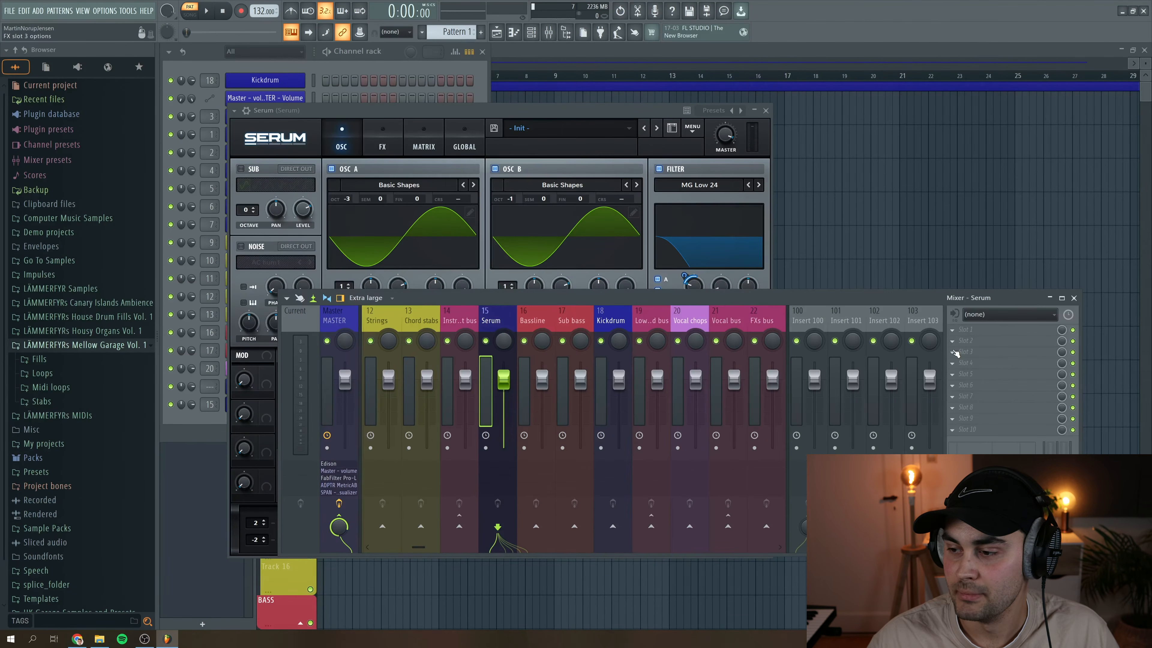
- Load Ozone 9 Imager into slot 3 of the Serum mixer track and add a crossover in the low frequencies
left_click(954, 354)
left_click(1102, 471)
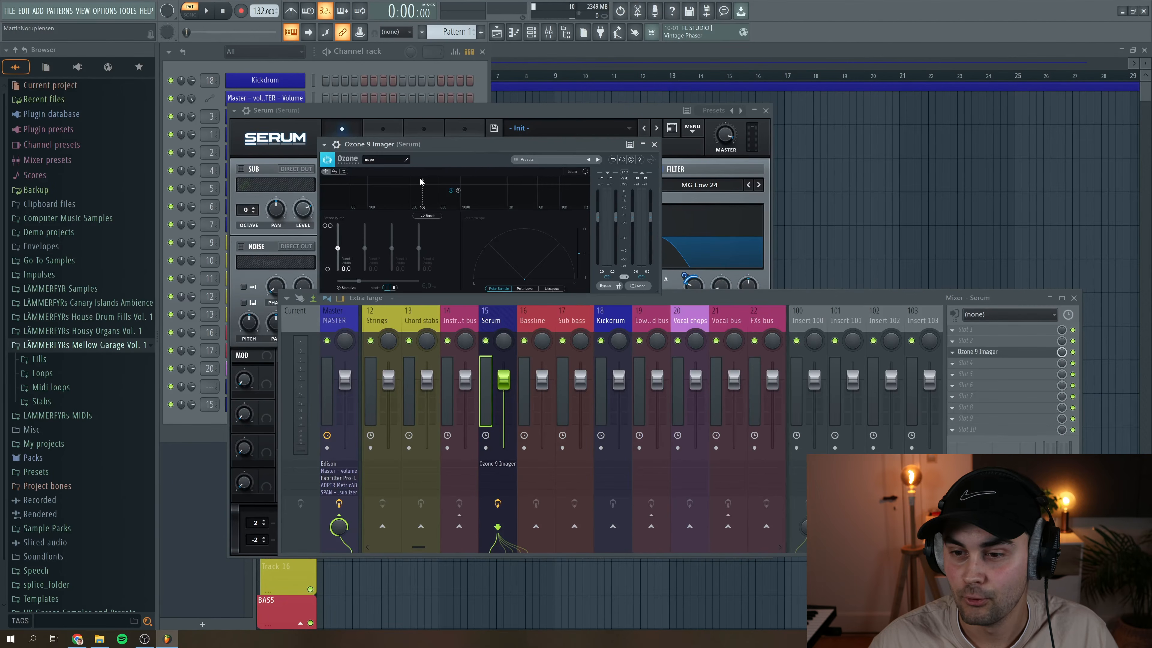
left_click(398, 182)
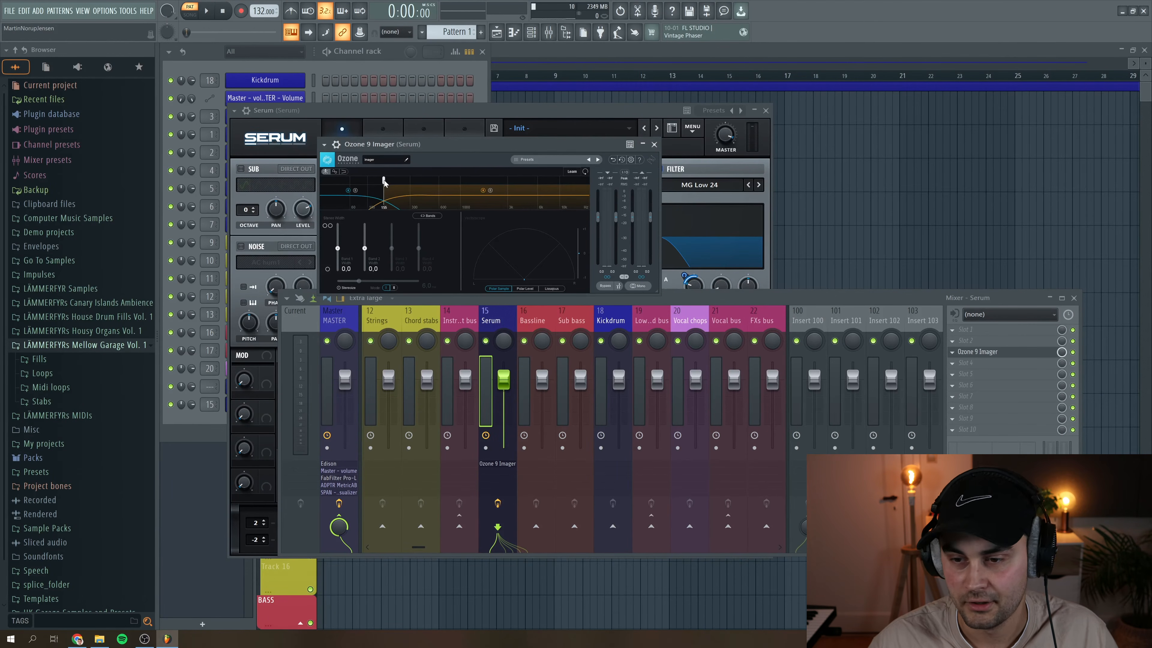
left_click_drag(398, 182, 385, 181)
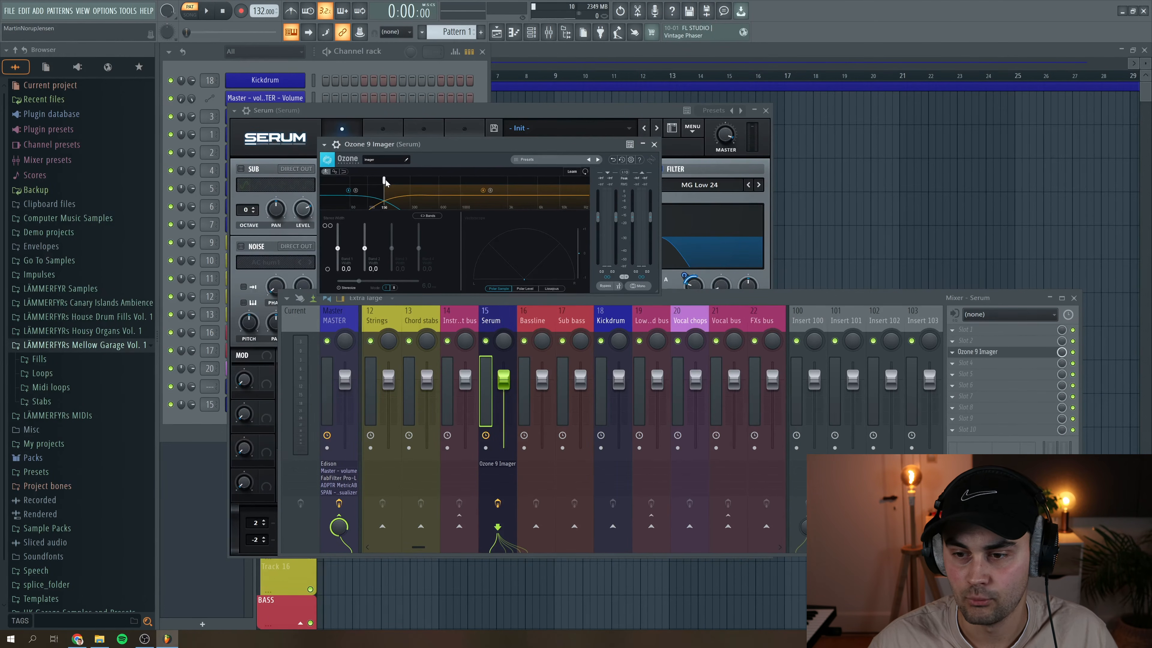
- Audition the bass, add a second Imager crossover in the mid frequencies and set the lowest band's width to -100
key("space")
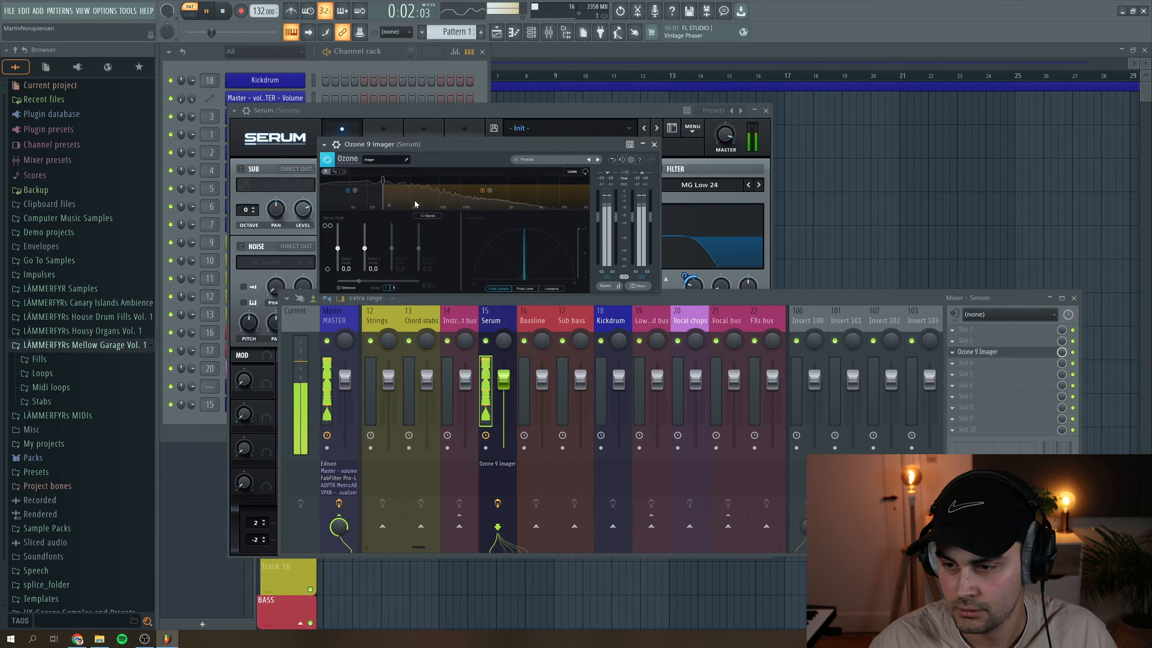
key("space")
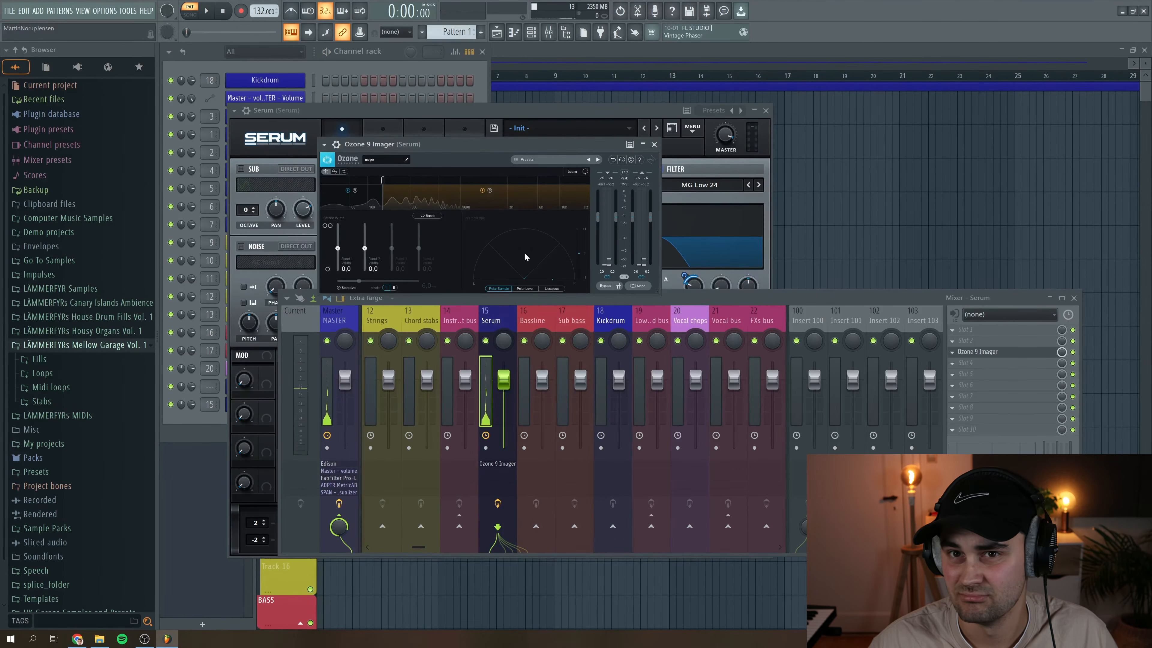
left_click(460, 187)
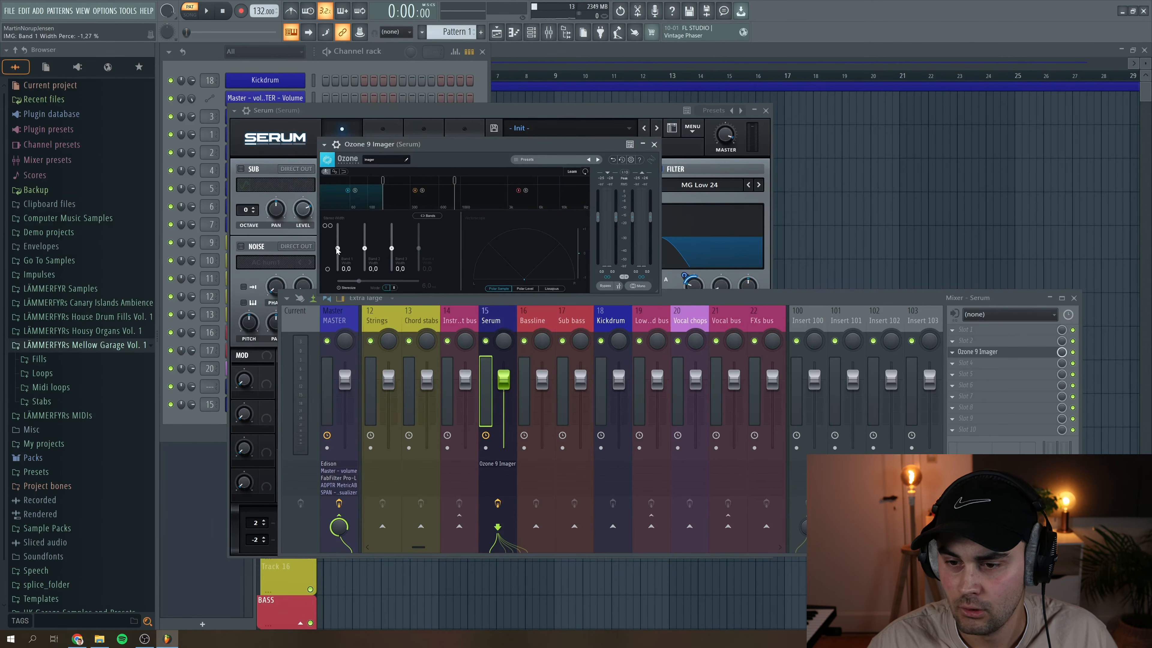
left_click_drag(337, 258, 337, 274)
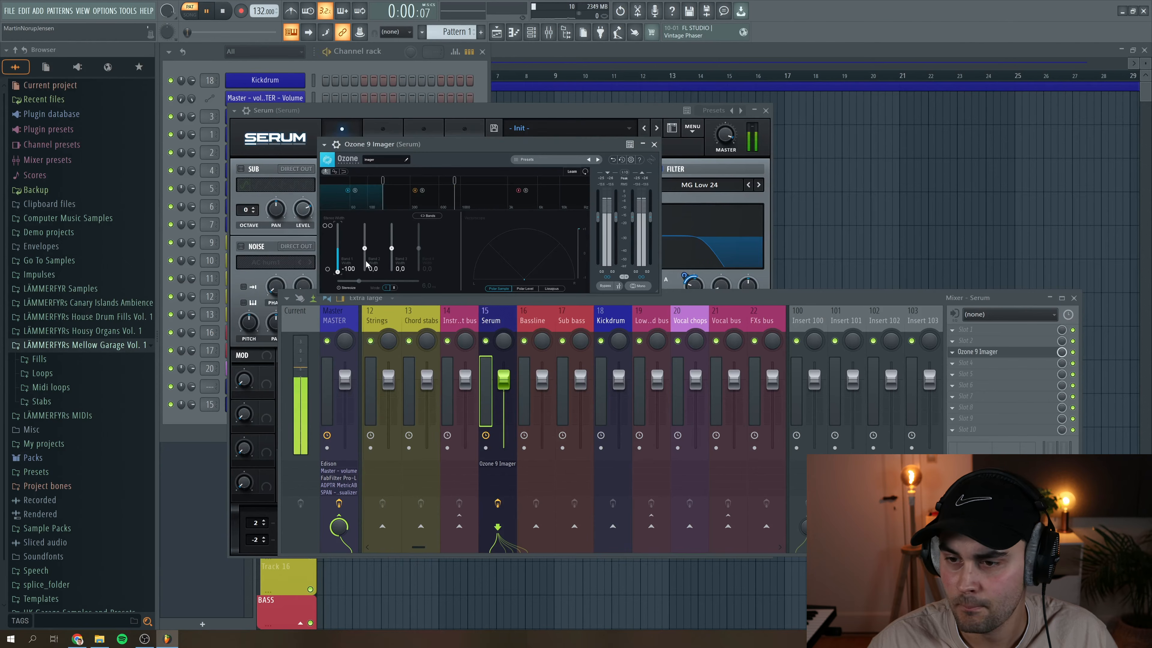
- Enable Stereoize, widen band 2 to 25.3 and band 3 to 39.2, audition the result and close the Imager
left_click(339, 288)
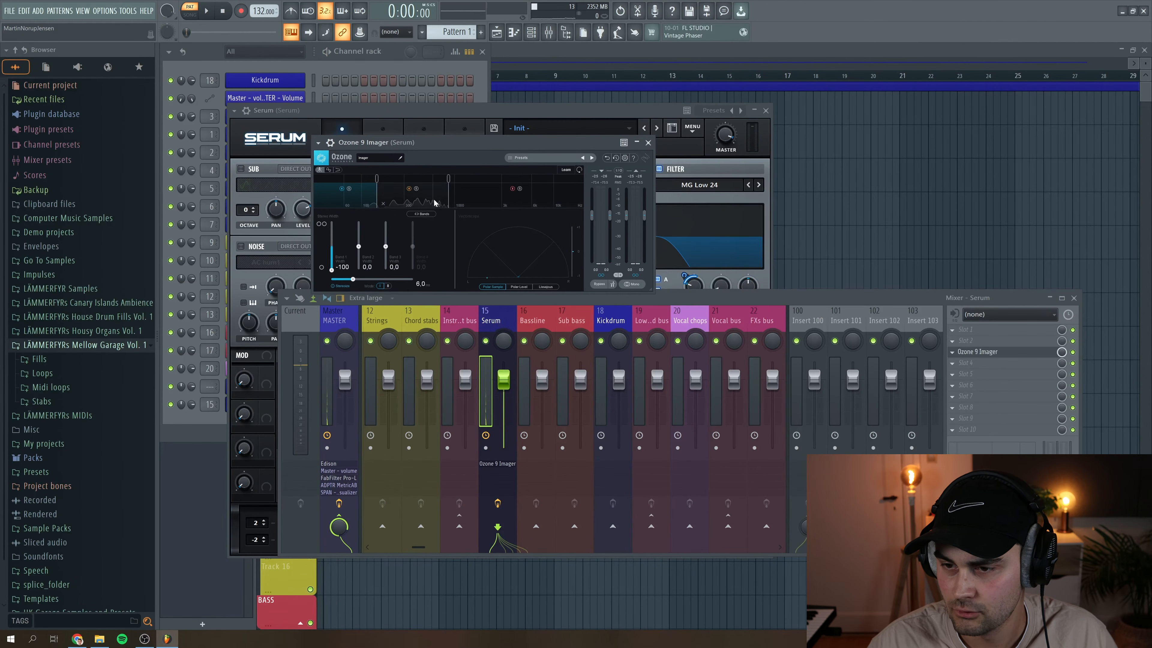
left_click_drag(385, 247, 361, 243)
key("space")
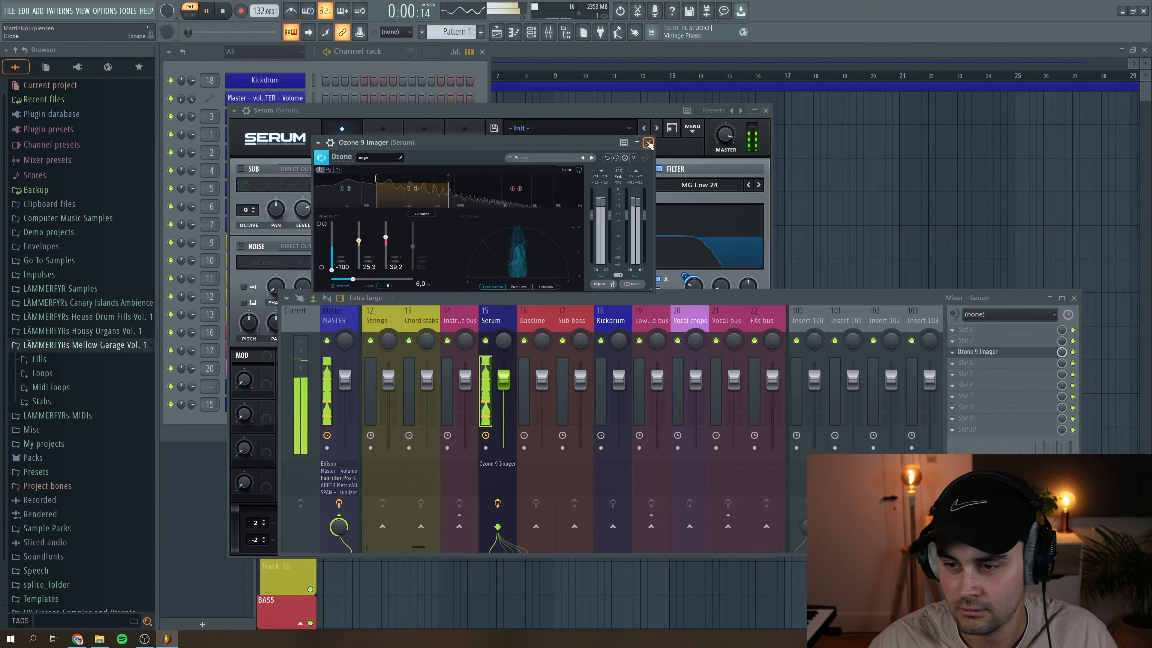
key("space")
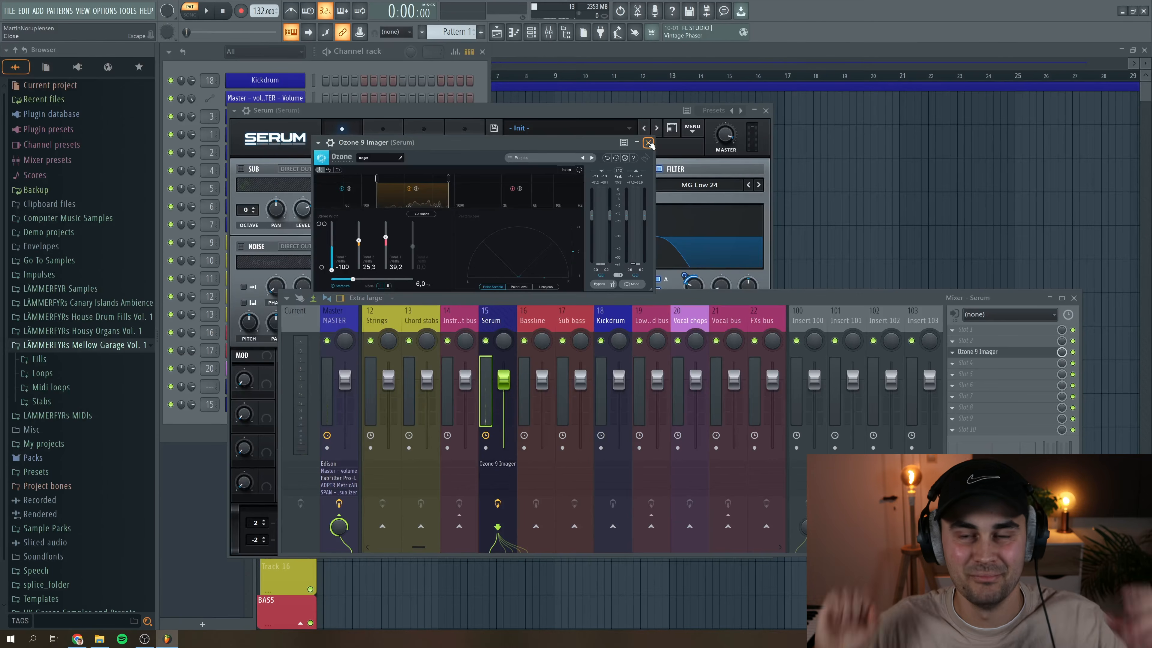
left_click(648, 143)
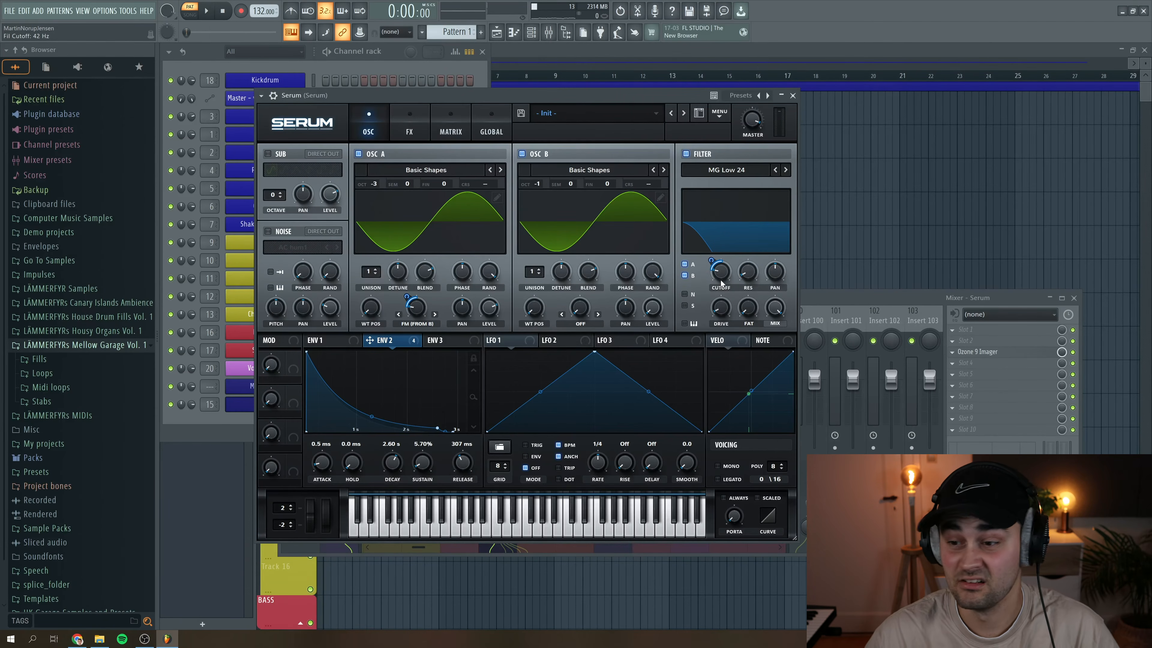
- Fine-tune the cutoff of Serum's MG Low 24 filter during playback
key("space")
left_click_drag(723, 280, 725, 278)
key("space")
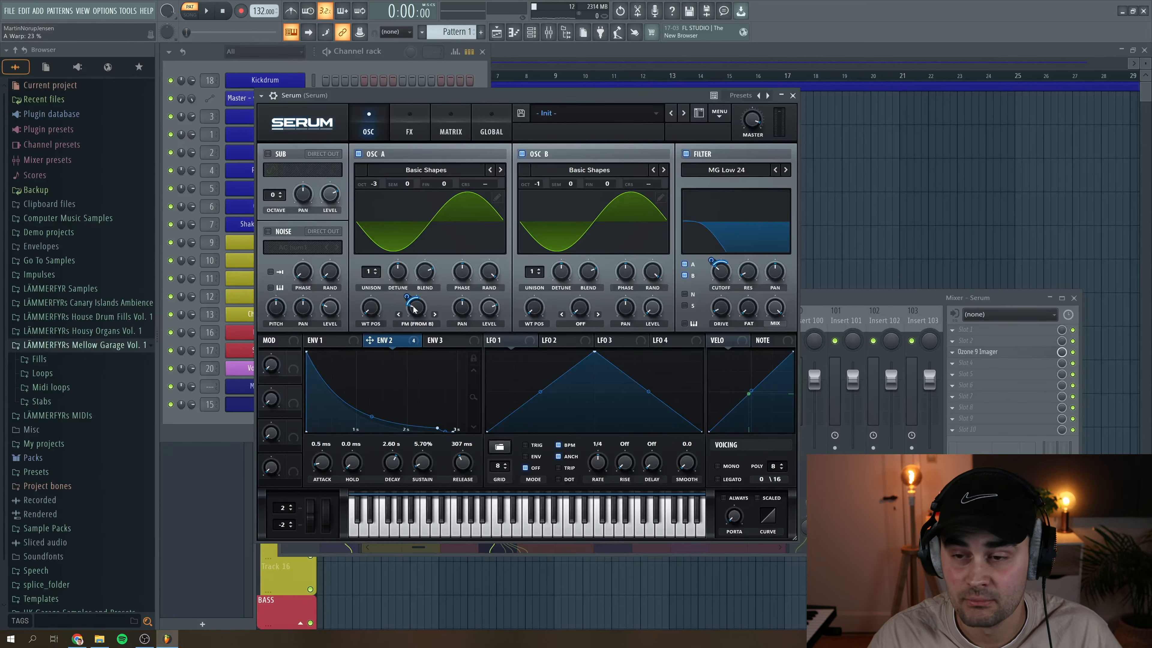
- Set oscillator A's FM (From B) warp amount to 22% during playback
key("space")
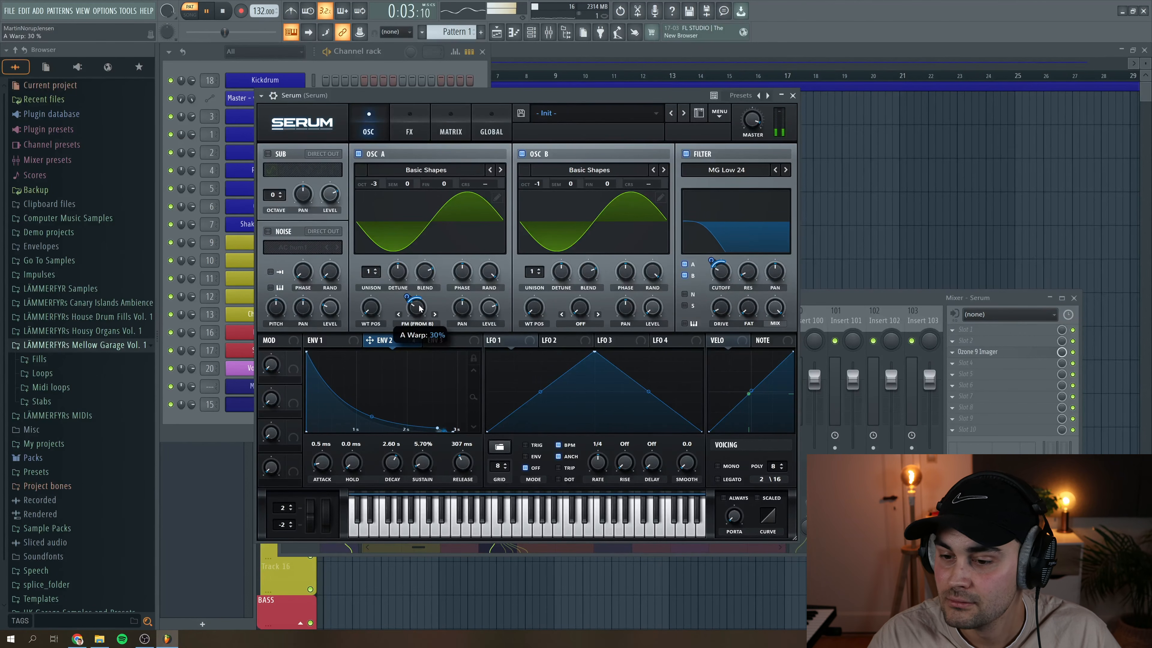
left_click_drag(418, 311, 419, 313)
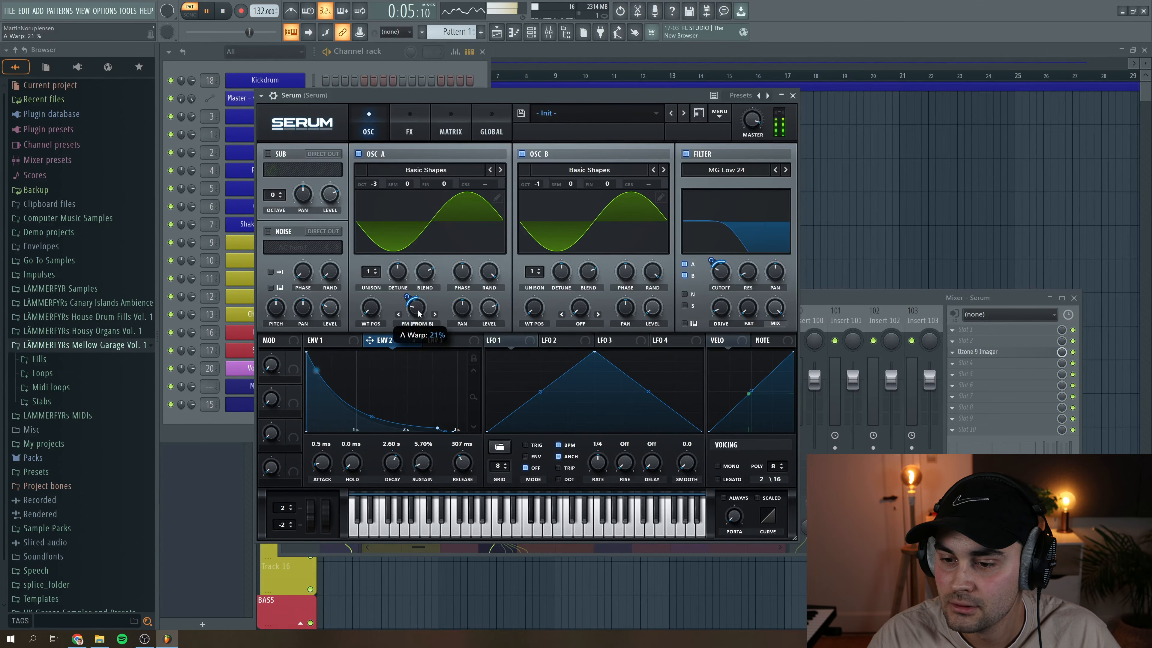
key("space")
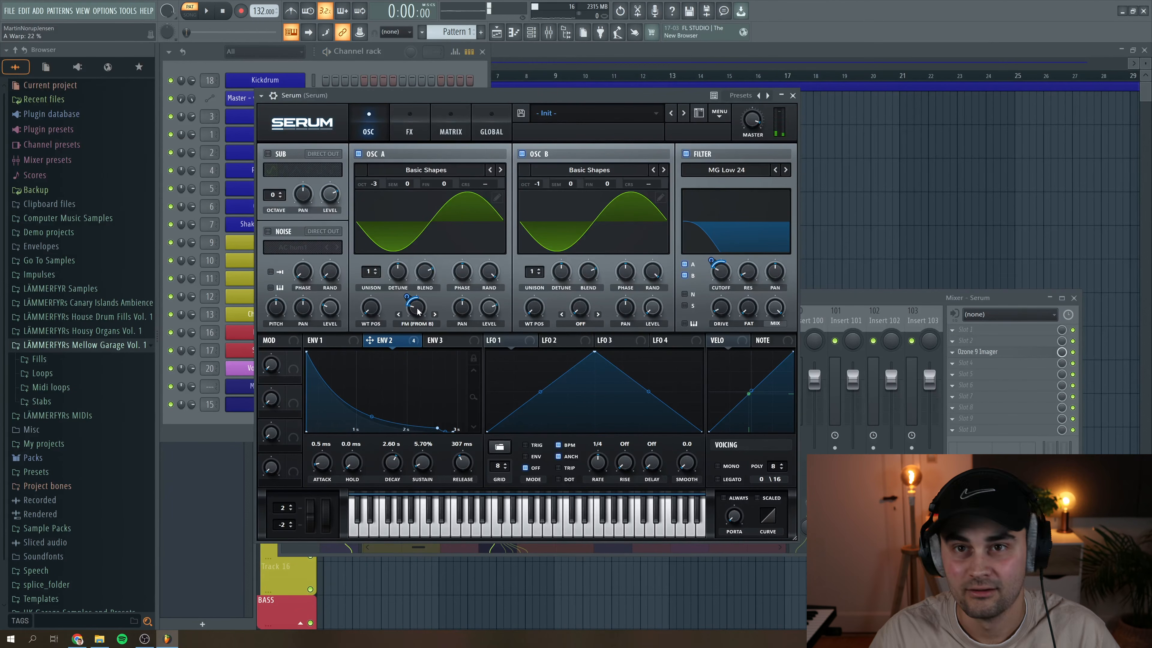